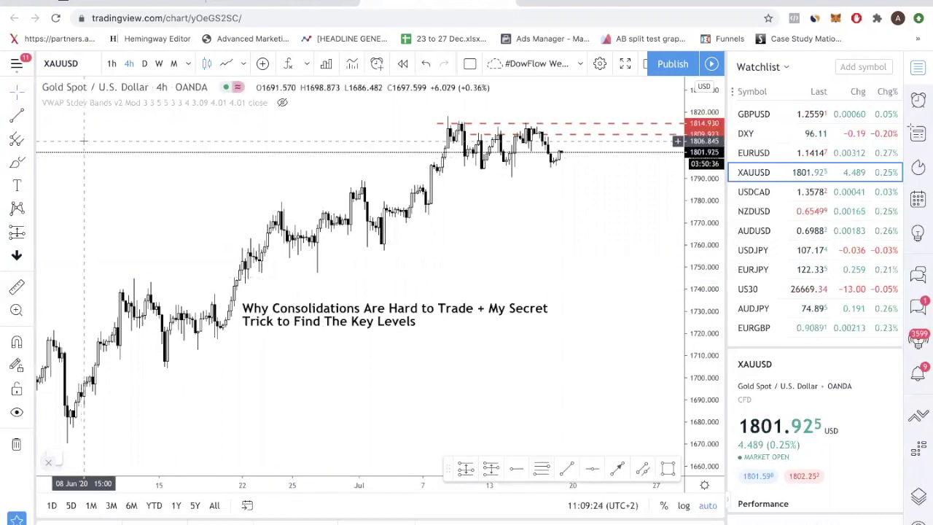
Switch the XAUUSD chart to a line chart and move the lower resistance ray to about 1810.098.
{"action": "scroll", "coordinate": [357, 248], "scroll_direction": "up", "scroll_amount": 4}
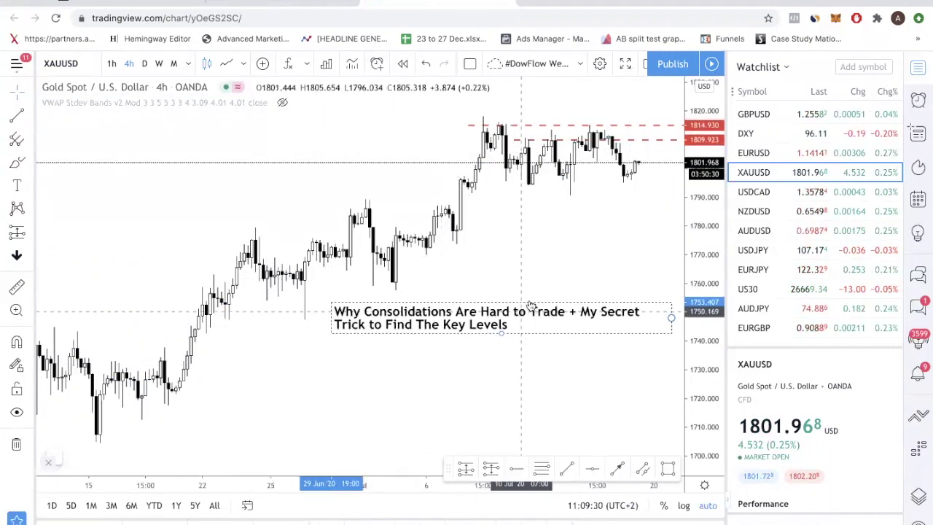
{"action": "left_click_drag", "start_coordinate": [493, 270], "coordinate": [430, 271]}
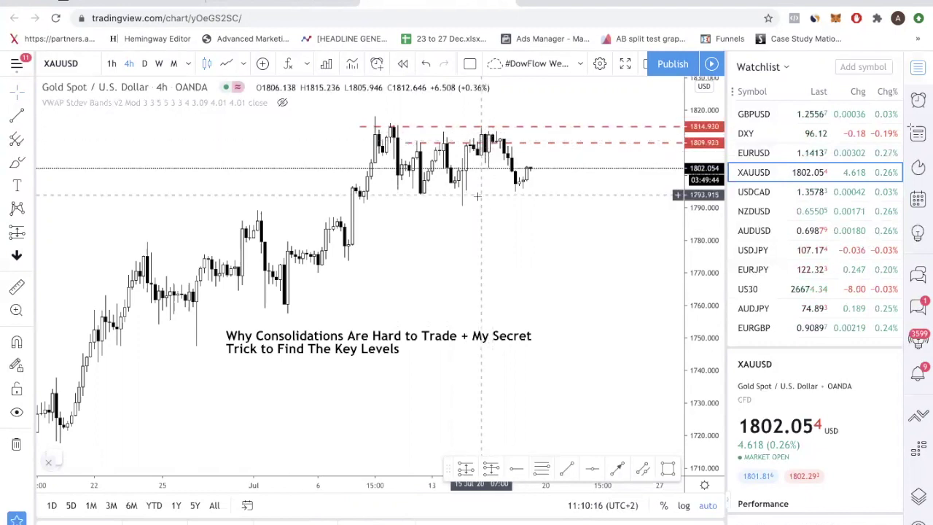
{"action": "scroll", "coordinate": [452, 190], "scroll_direction": "down", "scroll_amount": 2}
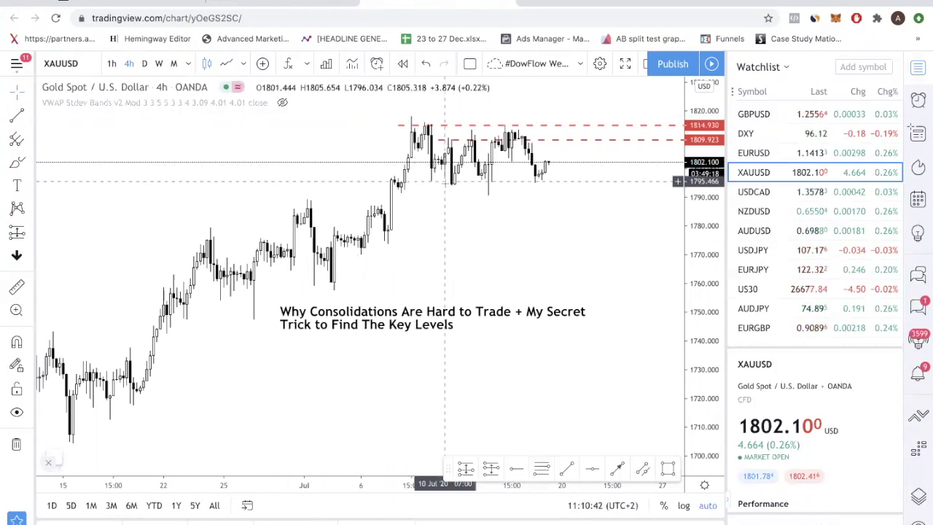
{"action": "scroll", "coordinate": [465, 198], "scroll_direction": "up", "scroll_amount": 2}
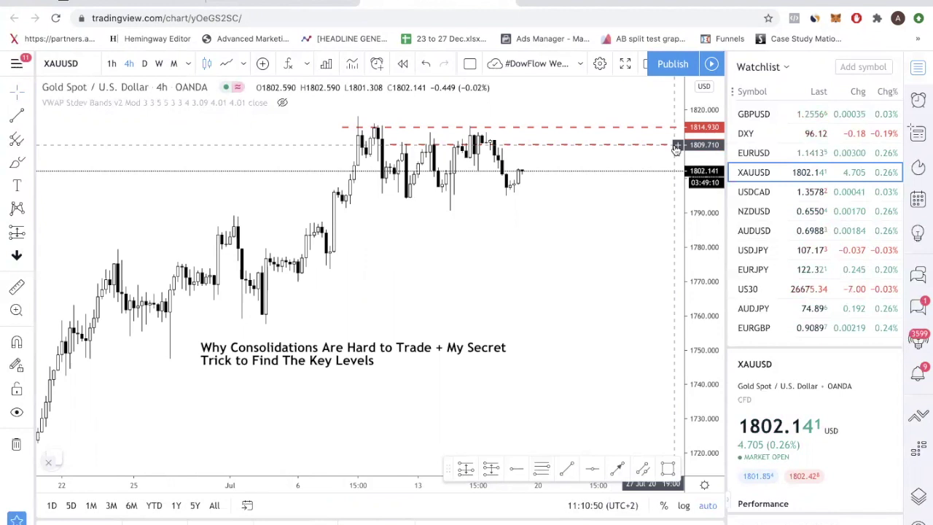
{"action": "left_click", "coordinate": [227, 63]}
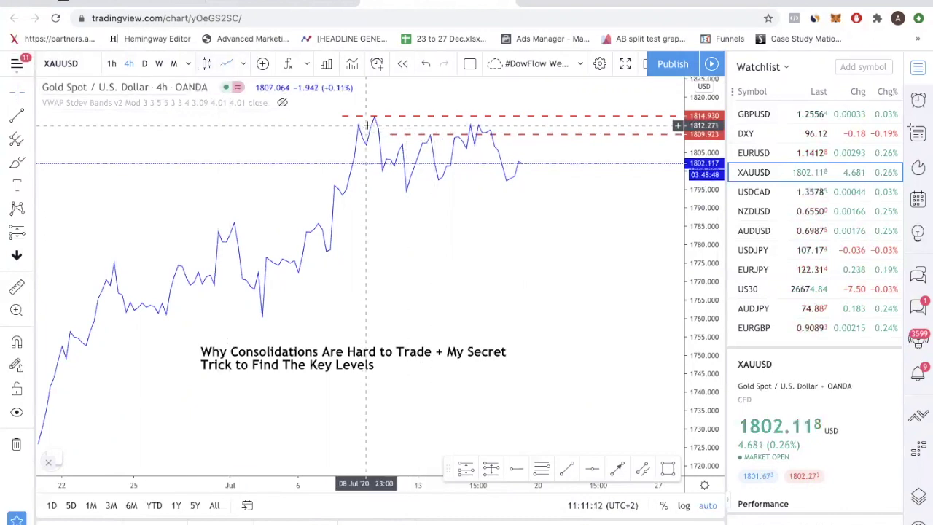
{"action": "left_click", "coordinate": [430, 134]}
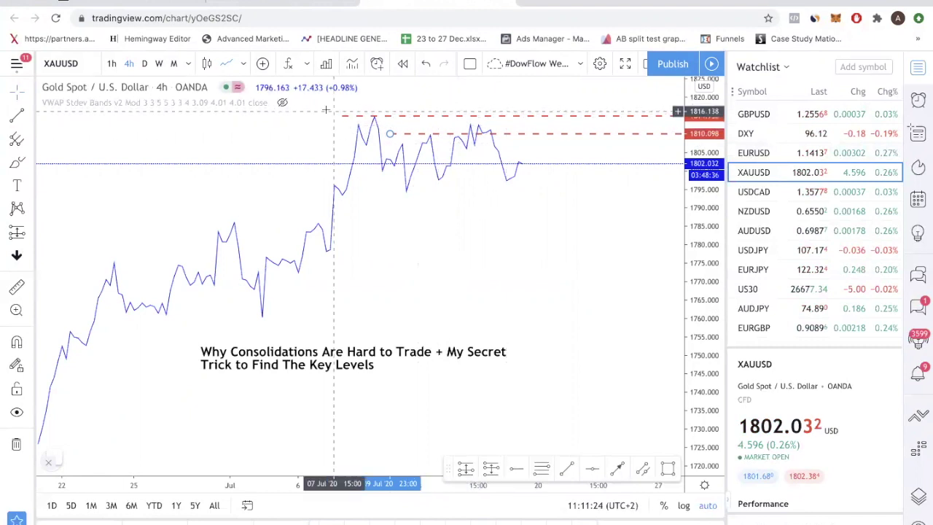
{"action": "left_click_drag", "start_coordinate": [352, 116], "coordinate": [349, 117]}
{"action": "left_click", "coordinate": [350, 117]}
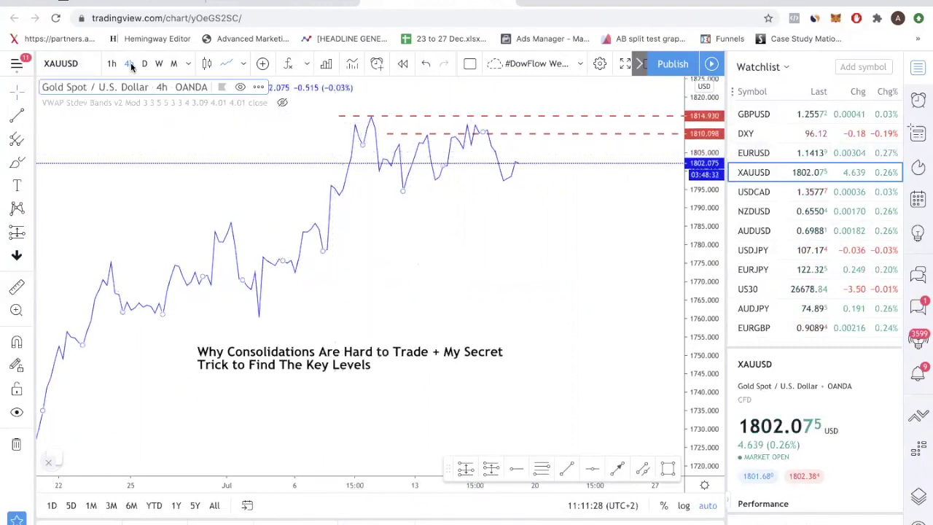
Add a dashed horizontal ray under the consolidation on the candlestick chart, then align it to about 1796.057 on the line chart.
{"action": "left_click", "coordinate": [205, 65]}
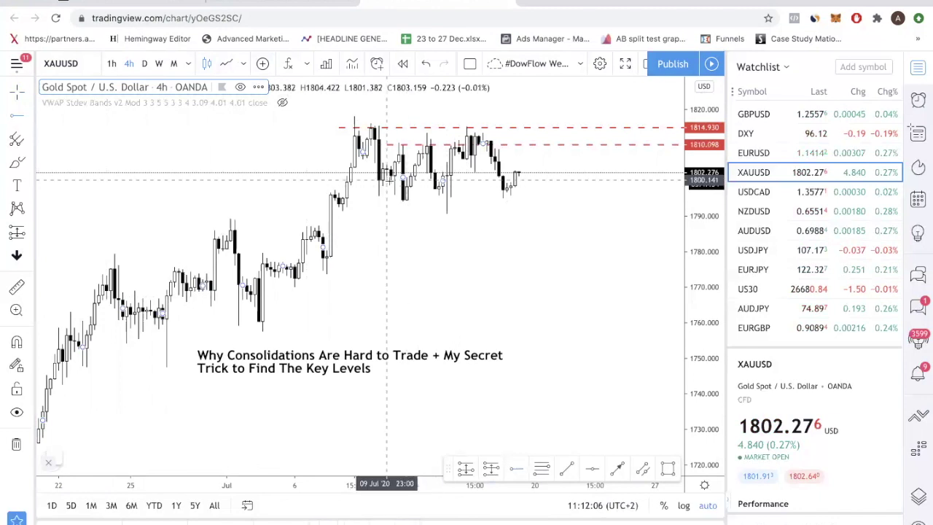
{"action": "left_click", "coordinate": [386, 200]}
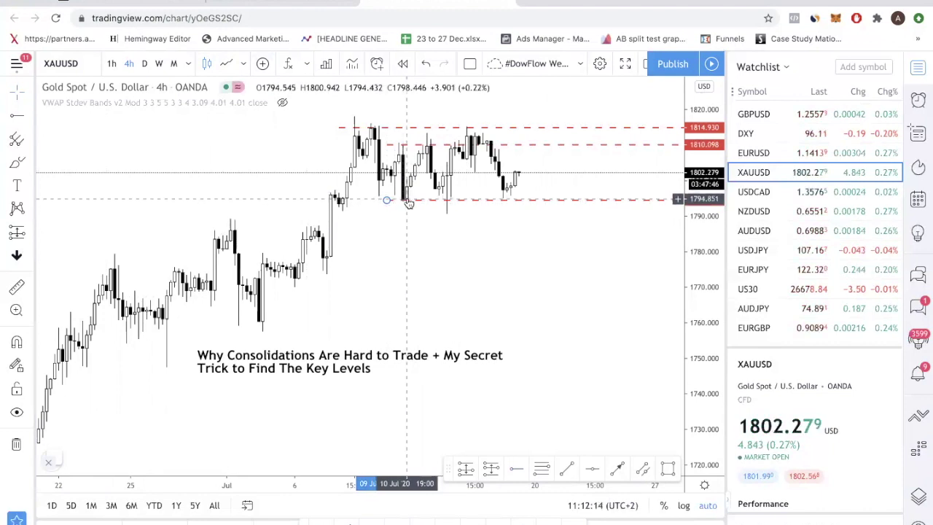
{"action": "left_click", "coordinate": [226, 64]}
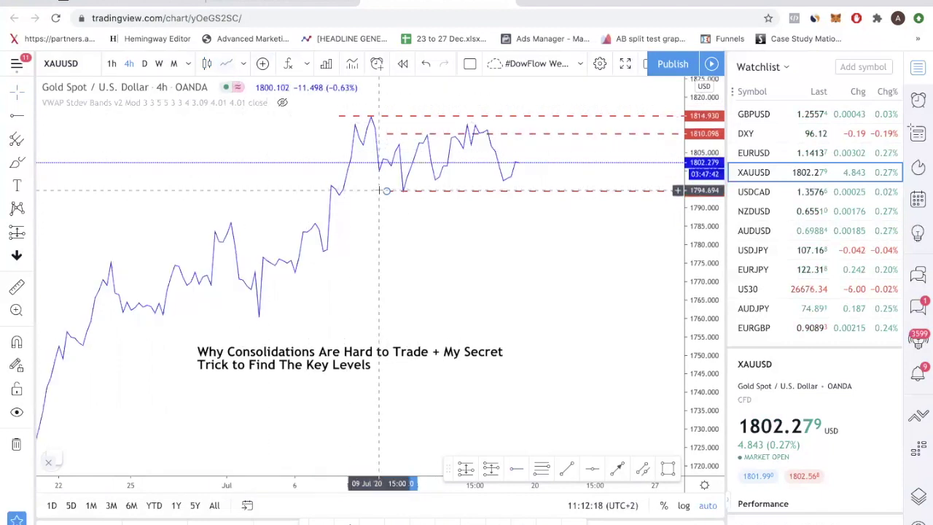
{"action": "left_click_drag", "start_coordinate": [378, 202], "coordinate": [305, 194]}
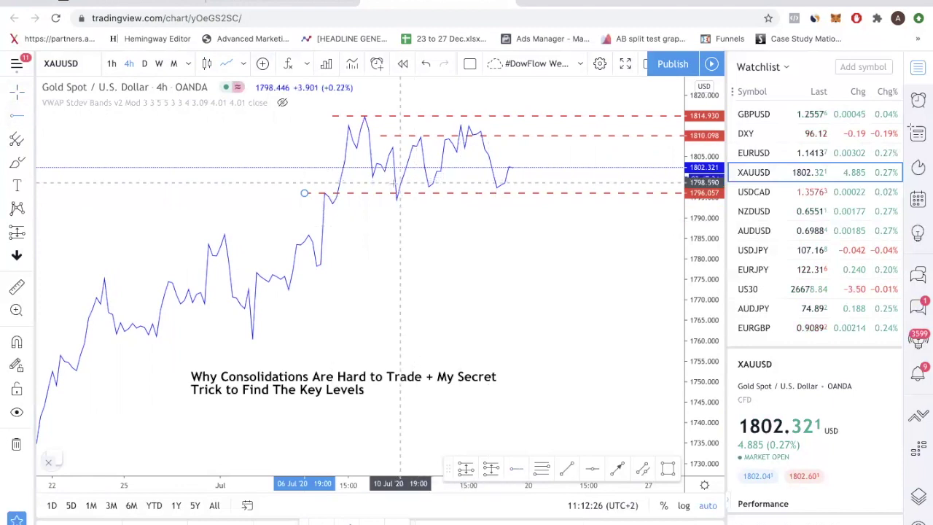
Add two more support rays at about 1797.482 and 1793.366, and switch the chart back to candlesticks.
{"action": "left_click", "coordinate": [388, 188]}
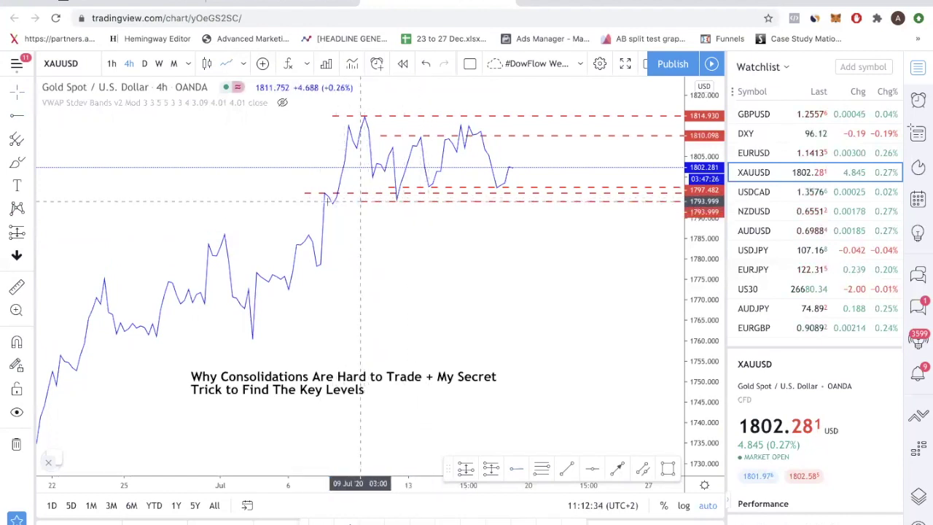
{"action": "left_click", "coordinate": [332, 202]}
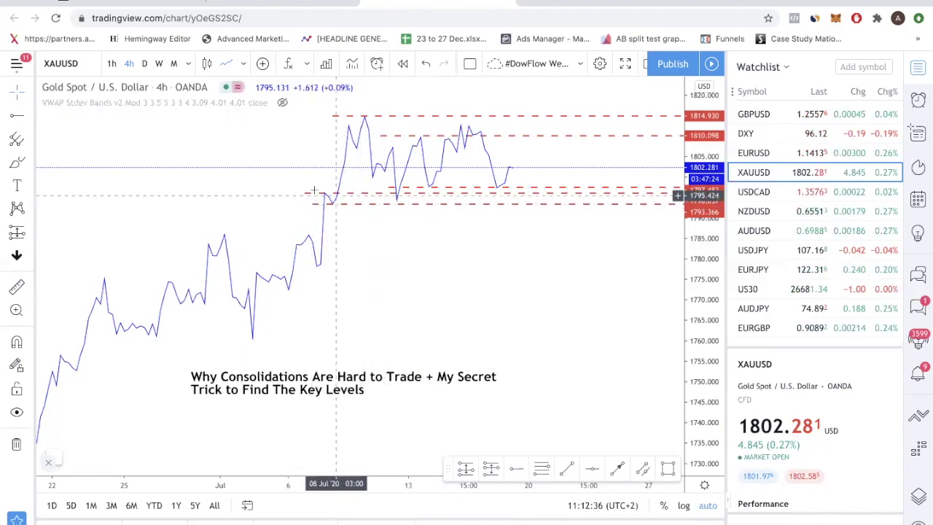
{"action": "left_click", "coordinate": [207, 65]}
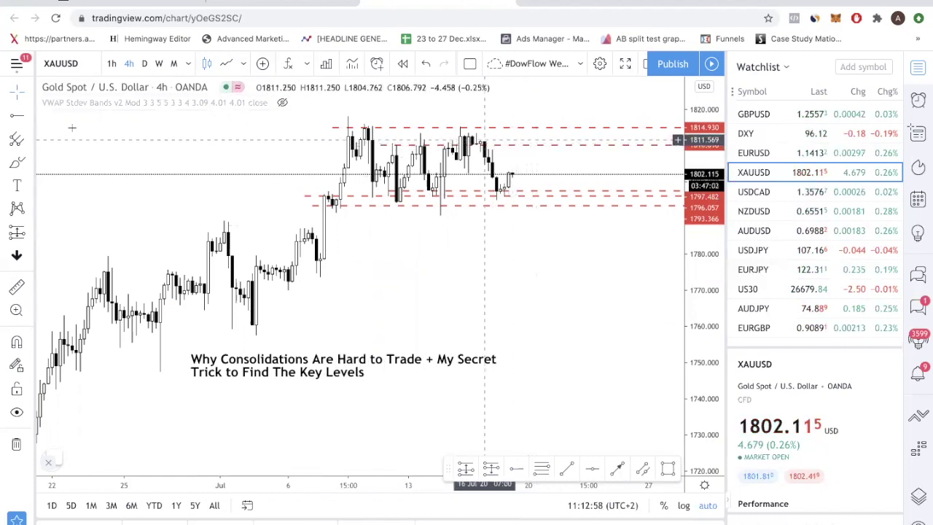
Place a Long Position in the consolidation with entry at about 1798.665, stop at 1792.213 and target at 1809.418.
{"action": "left_click", "coordinate": [28, 236]}
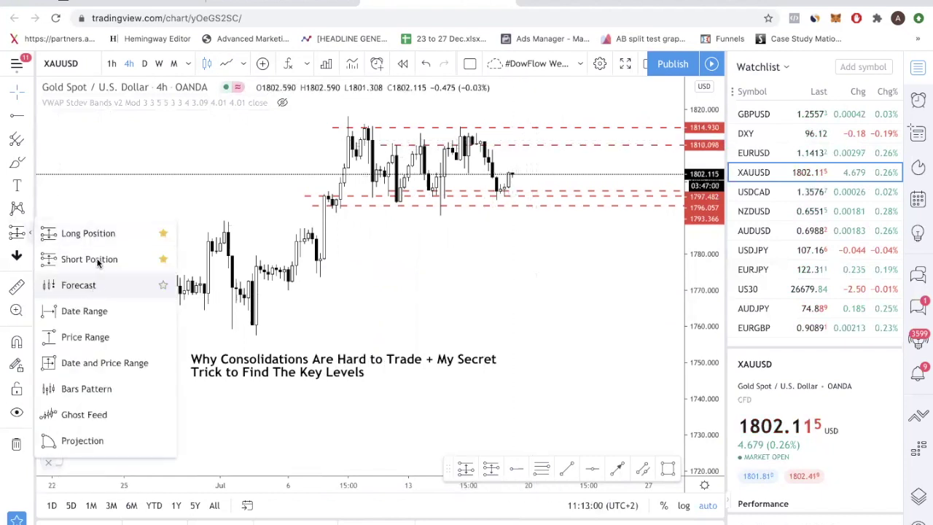
{"action": "left_click", "coordinate": [98, 233]}
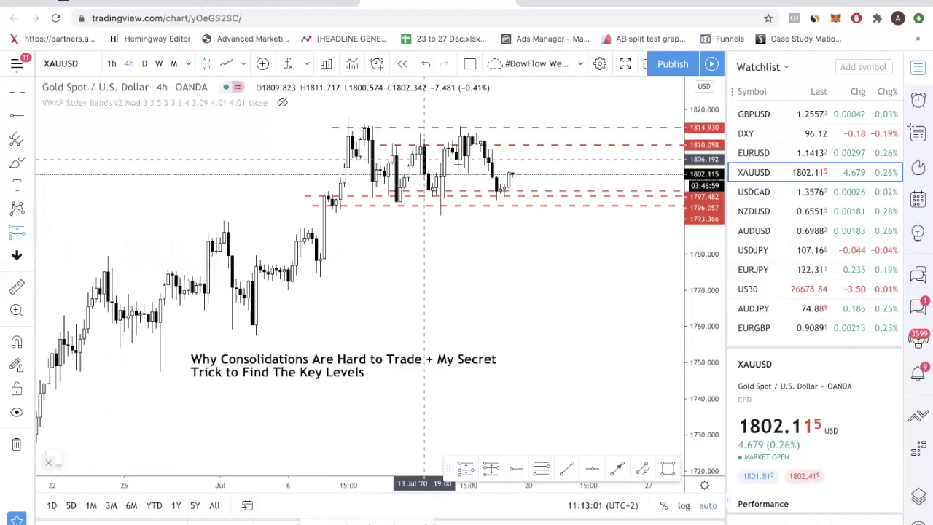
{"action": "left_click", "coordinate": [481, 175]}
{"action": "left_click_drag", "start_coordinate": [481, 239], "coordinate": [480, 211]}
{"action": "left_click_drag", "start_coordinate": [480, 108], "coordinate": [480, 185]}
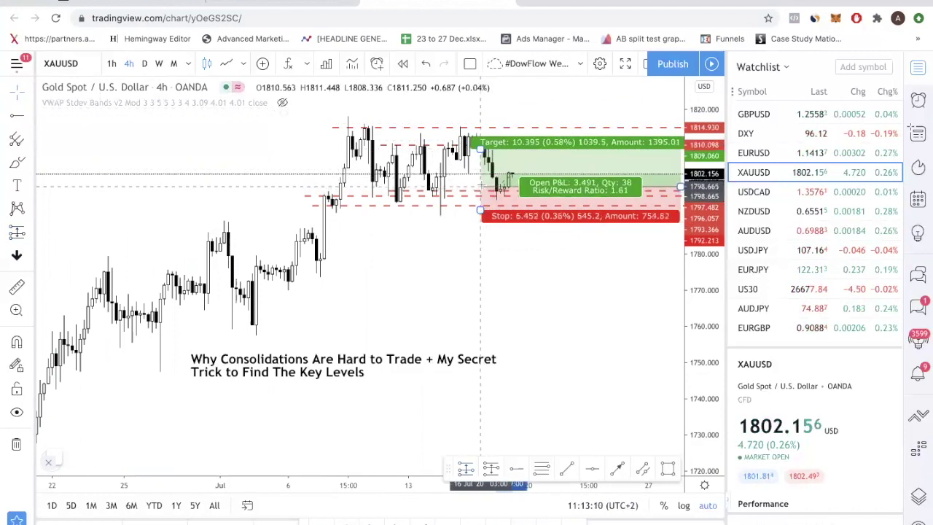
{"action": "left_click_drag", "start_coordinate": [480, 149], "coordinate": [480, 149]}
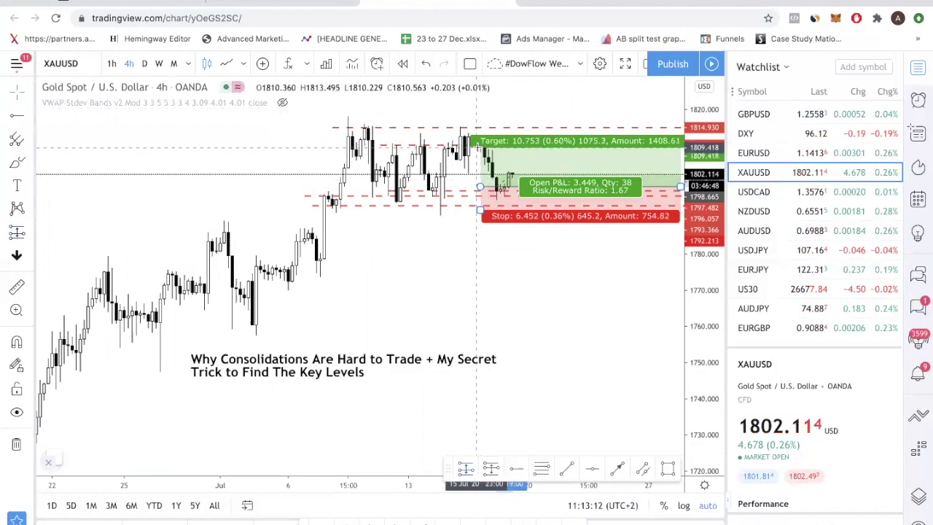
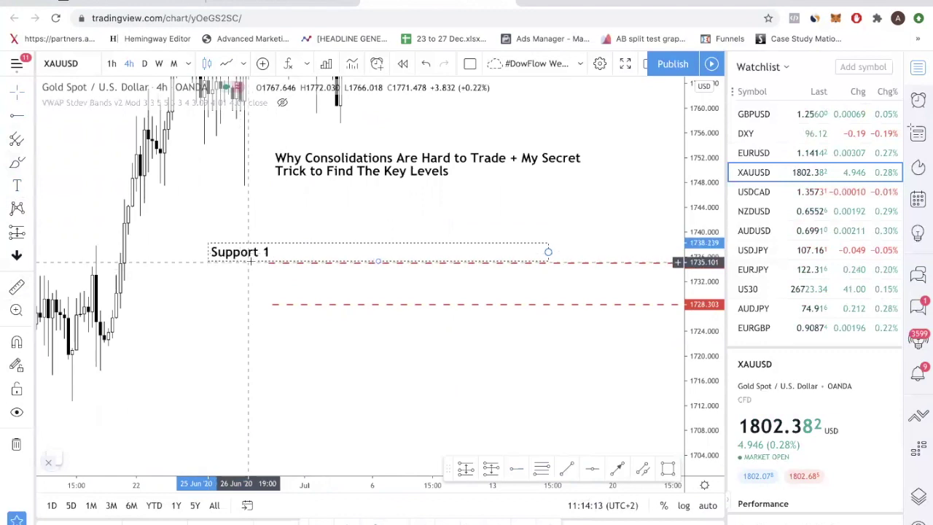
Add the text label "Support 2" and place it just above the start of the lower dashed line.
{"action": "left_click", "coordinate": [219, 301]}
{"action": "left_click", "coordinate": [18, 187]}
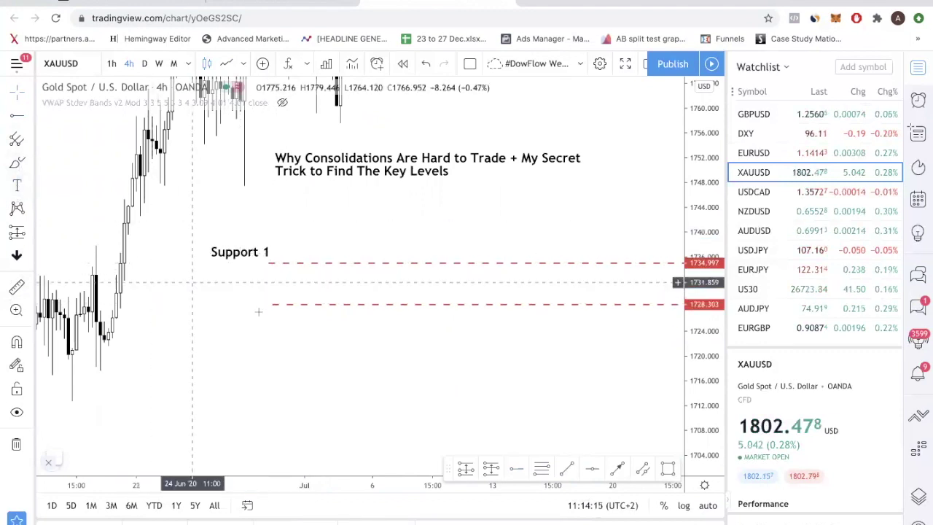
{"action": "left_click", "coordinate": [217, 299]}
{"action": "type", "text": "Support 2"}
{"action": "left_click", "coordinate": [555, 475]}
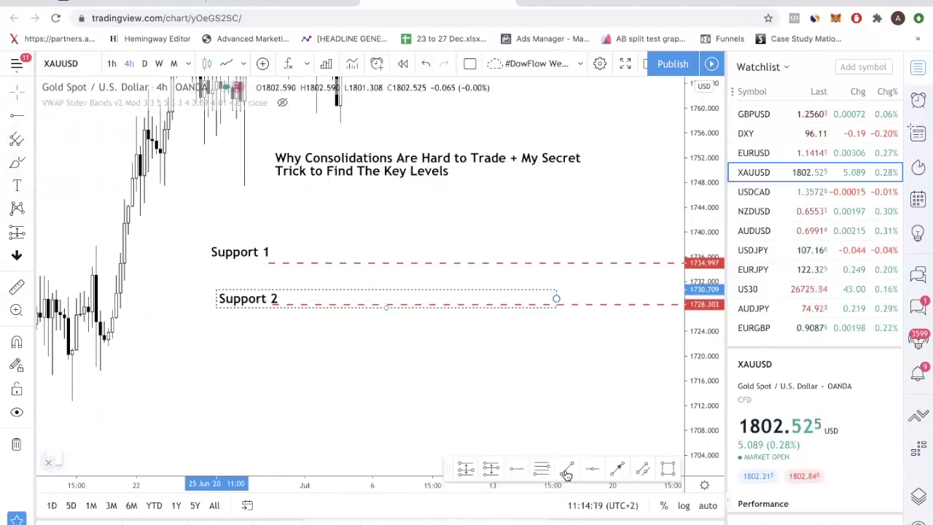
{"action": "left_click_drag", "start_coordinate": [556, 298], "coordinate": [545, 294]}
{"action": "left_click", "coordinate": [373, 297]}
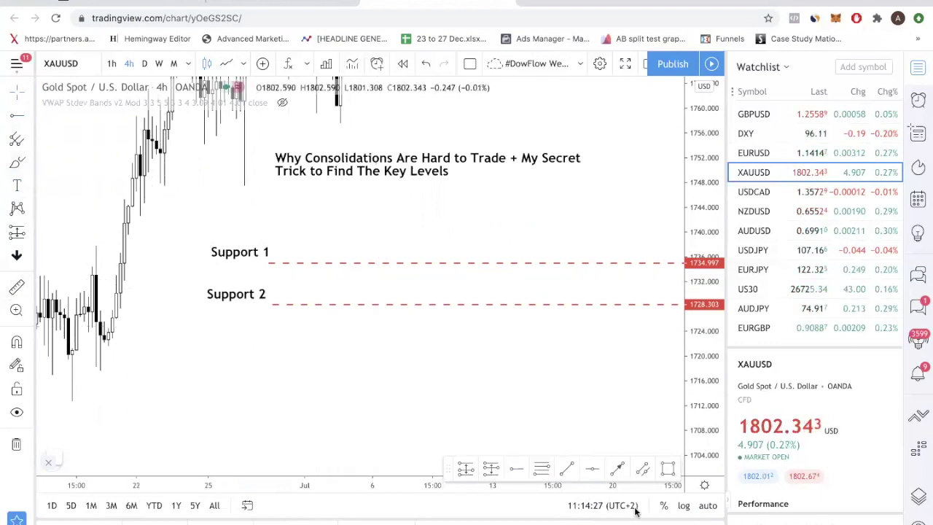
Draw an arrow falling from about 1744.8 to just above Support 2, and a second arrow rising to Support 1.
{"action": "left_click", "coordinate": [617, 469]}
{"action": "left_click", "coordinate": [344, 203]}
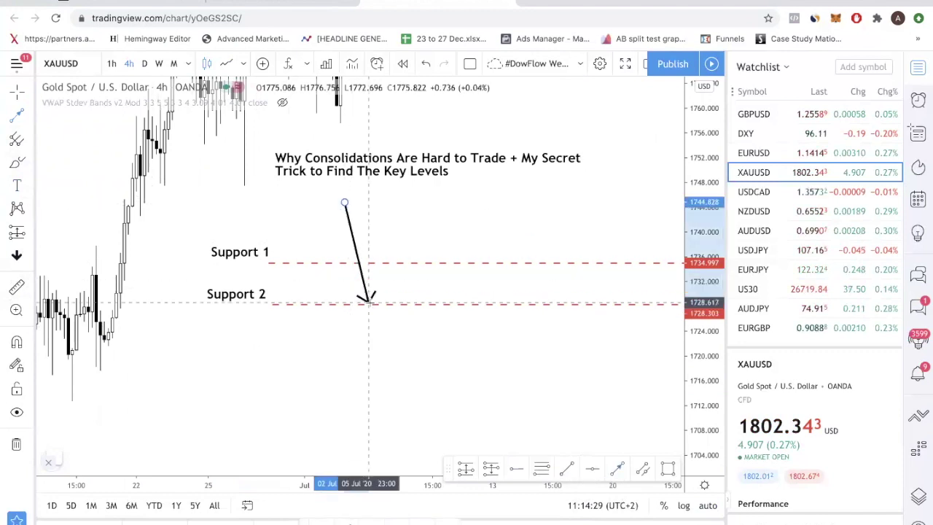
{"action": "left_click", "coordinate": [368, 291]}
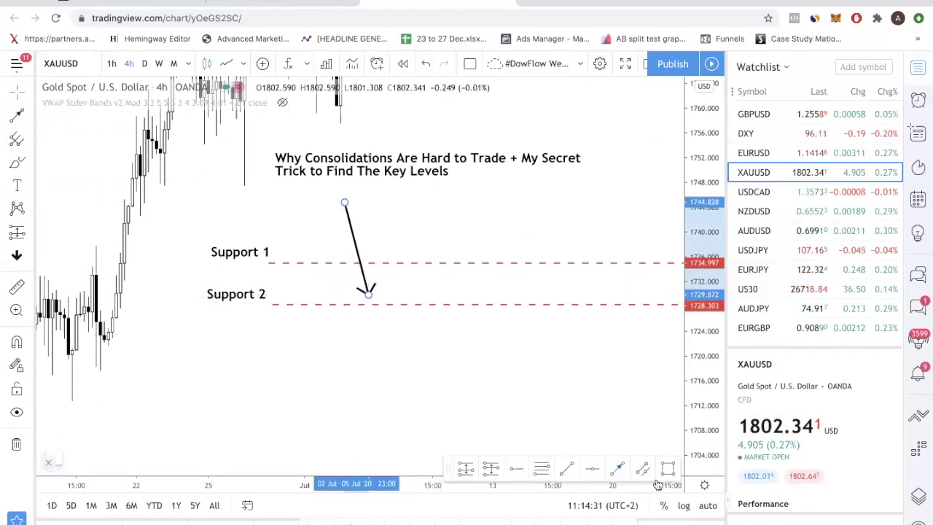
{"action": "left_click", "coordinate": [617, 469]}
{"action": "left_click", "coordinate": [368, 292]}
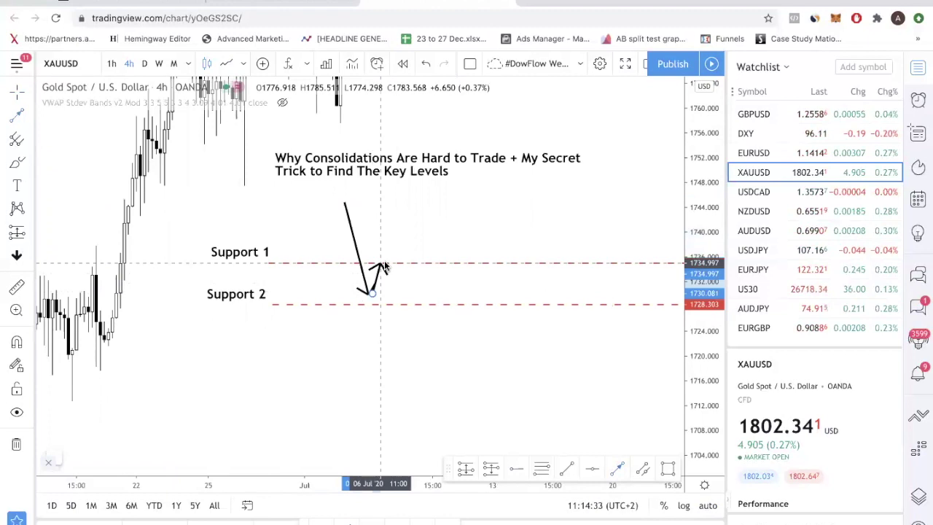
{"action": "left_click", "coordinate": [385, 263]}
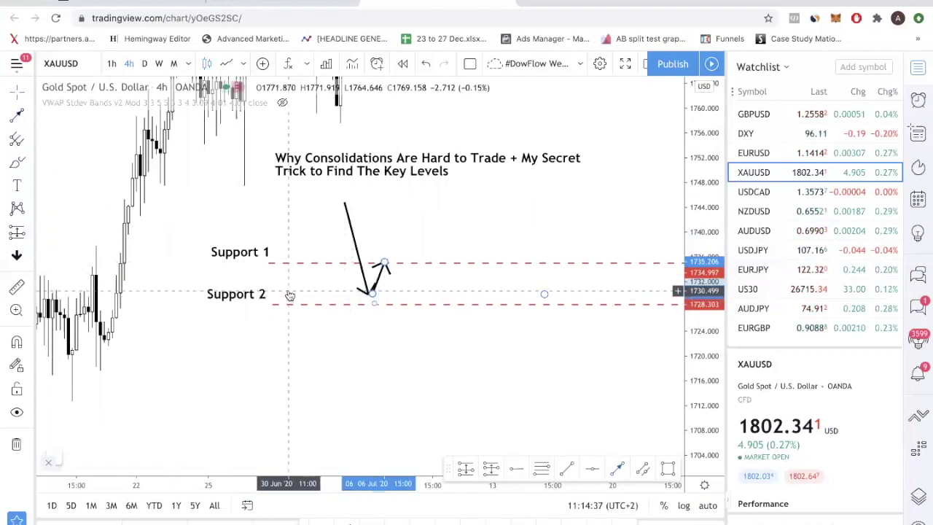
Continue the zigzag between the two support lines with three arrows and finish with an arrow rising to about 1743.
{"action": "scroll", "coordinate": [335, 292], "scroll_direction": "right", "scroll_amount": 1}
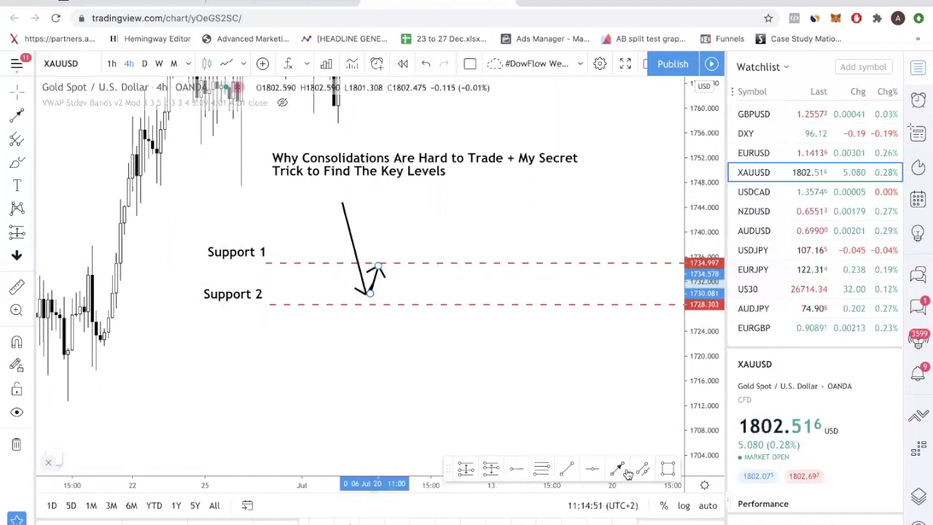
{"action": "left_click", "coordinate": [378, 267]}
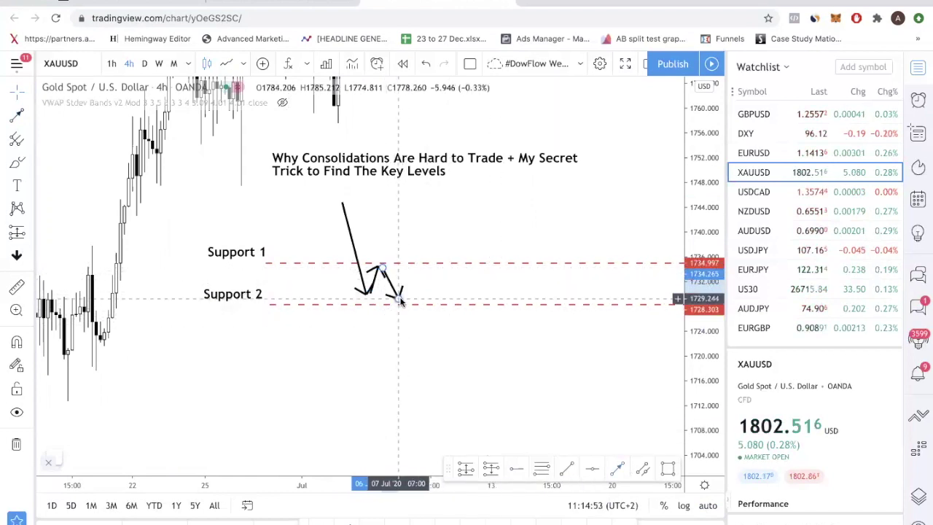
{"action": "left_click", "coordinate": [399, 298]}
{"action": "double_click", "coordinate": [414, 264]}
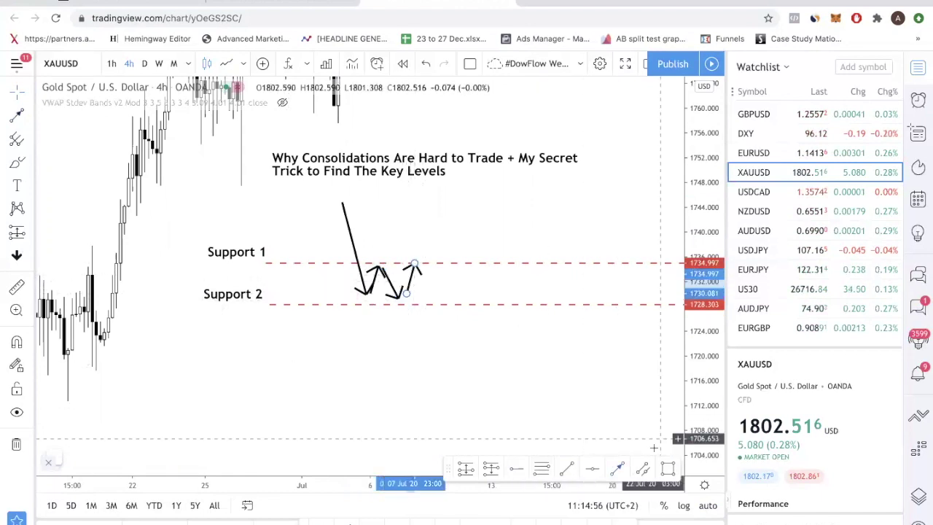
{"action": "double_click", "coordinate": [435, 300]}
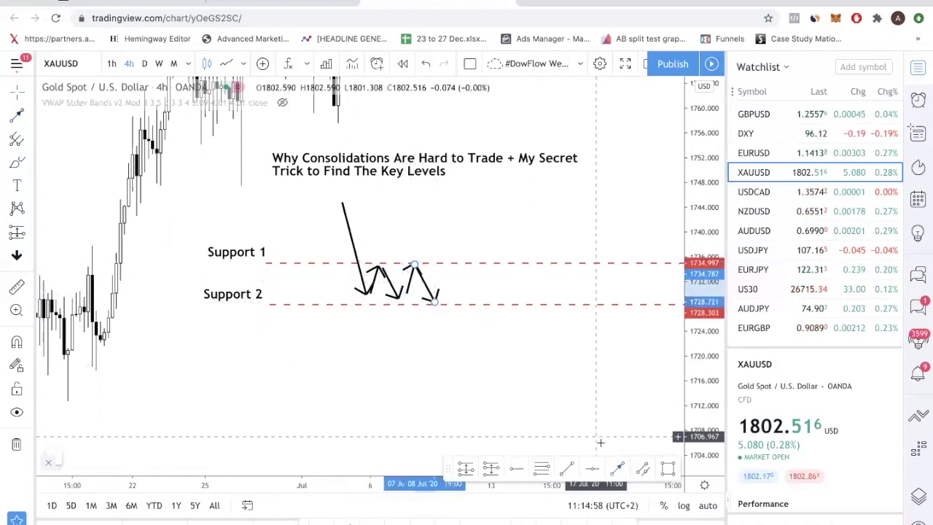
{"action": "left_click", "coordinate": [434, 299]}
{"action": "double_click", "coordinate": [450, 214]}
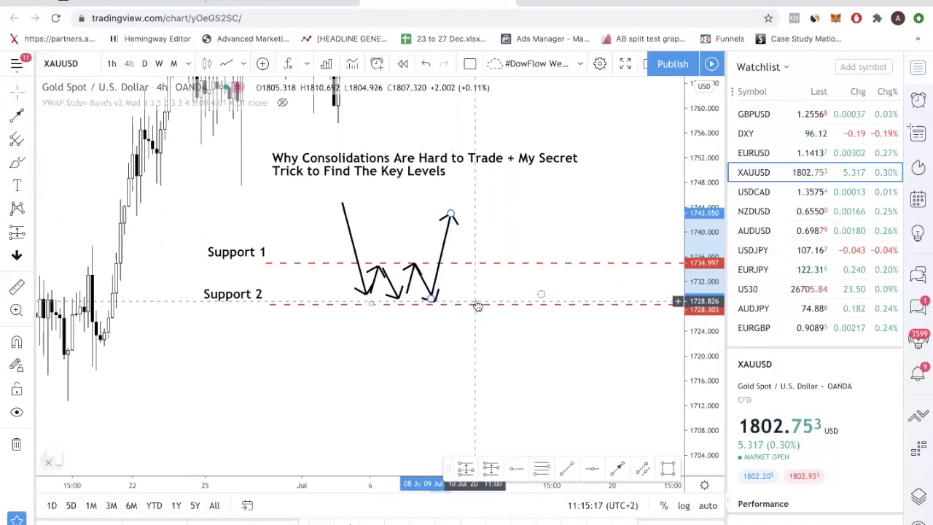
Draw a filled rectangle spanning Support 1 to Support 2, to the right of the zigzag arrows.
{"action": "left_click", "coordinate": [382, 266]}
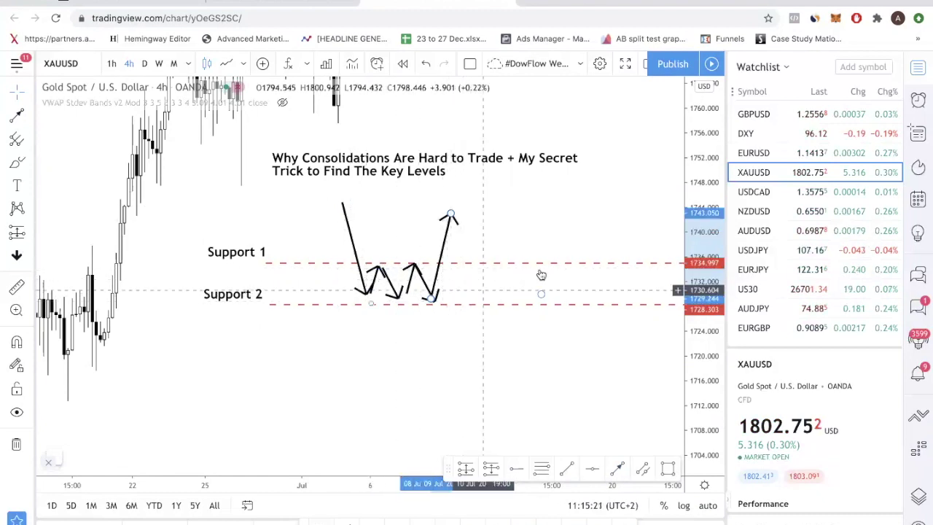
{"action": "left_click", "coordinate": [666, 469]}
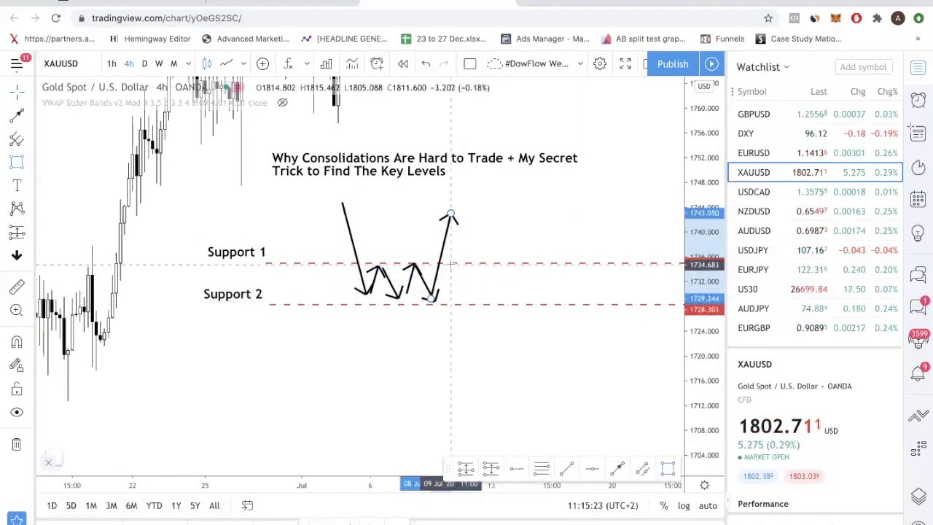
{"action": "left_click_drag", "start_coordinate": [451, 264], "coordinate": [564, 305]}
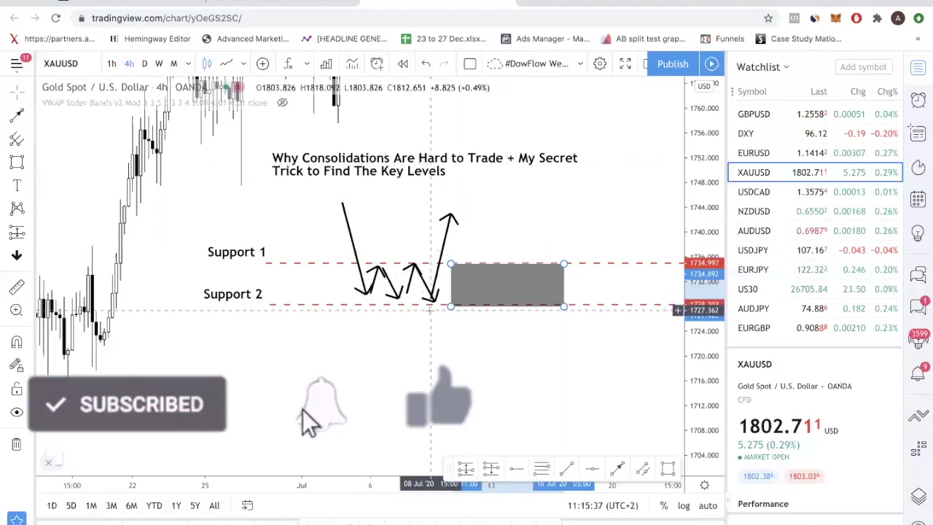
Draw a filled rectangle across the candlestick consolidation's support area, from about 1797.5 down to 1793.3, starting at 08 Jul.
{"action": "left_click_drag", "start_coordinate": [510, 180], "coordinate": [363, 319]}
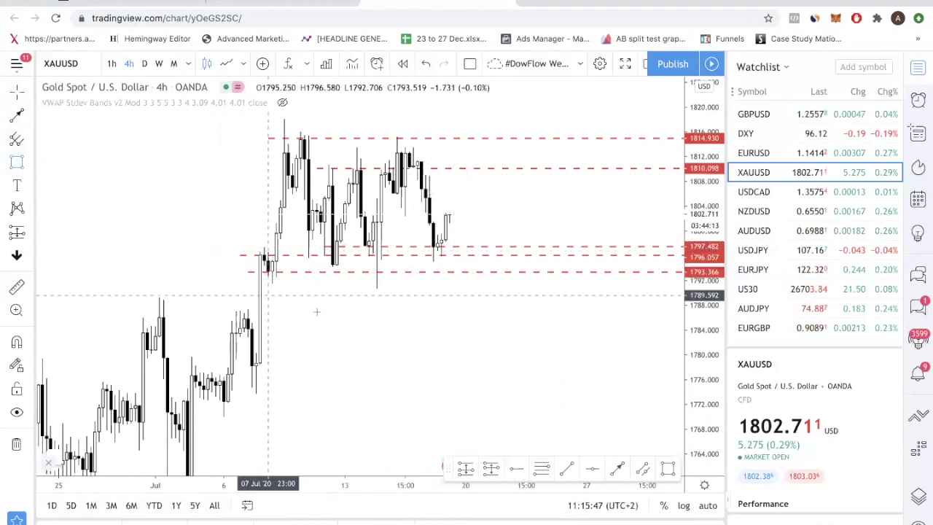
{"action": "left_click_drag", "start_coordinate": [289, 246], "coordinate": [548, 275]}
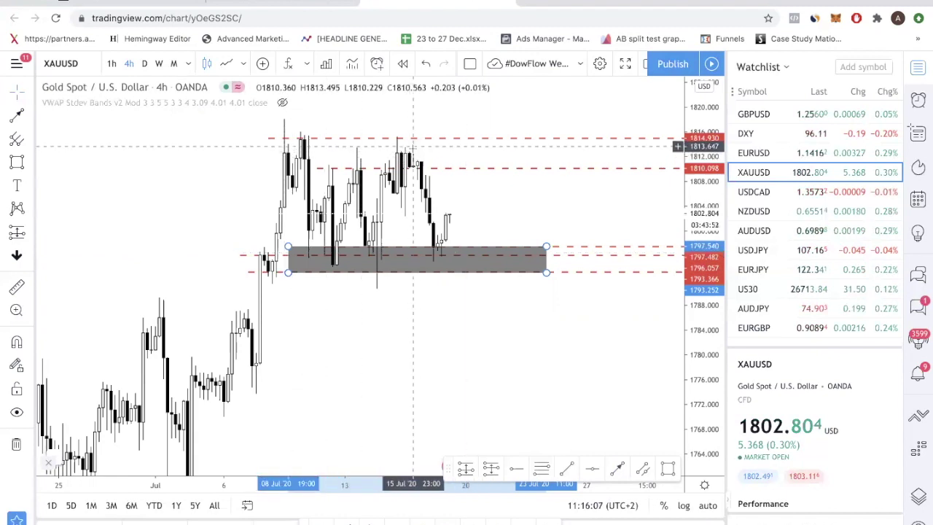
Lower the second resistance line of the consolidation to 1809.765.
{"action": "left_click_drag", "start_coordinate": [425, 144], "coordinate": [431, 145]}
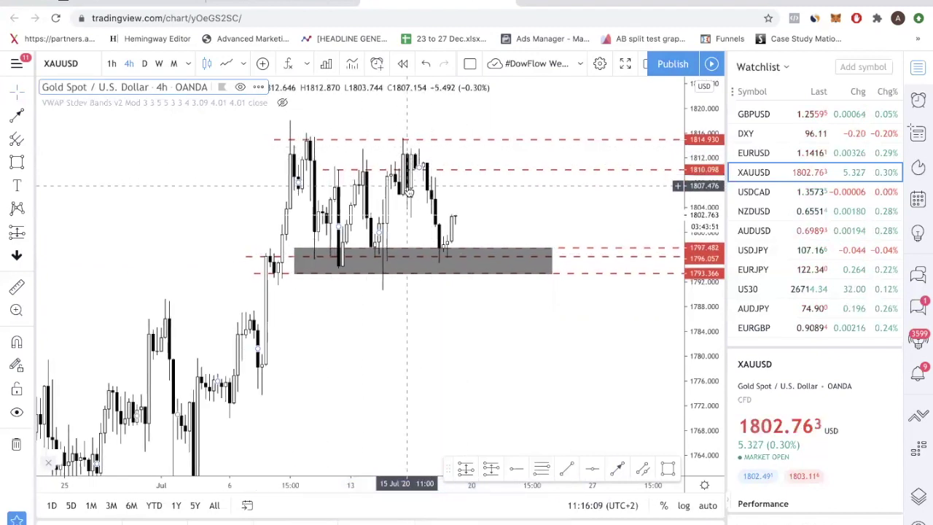
{"action": "scroll", "coordinate": [411, 167], "scroll_direction": "up", "scroll_amount": 1}
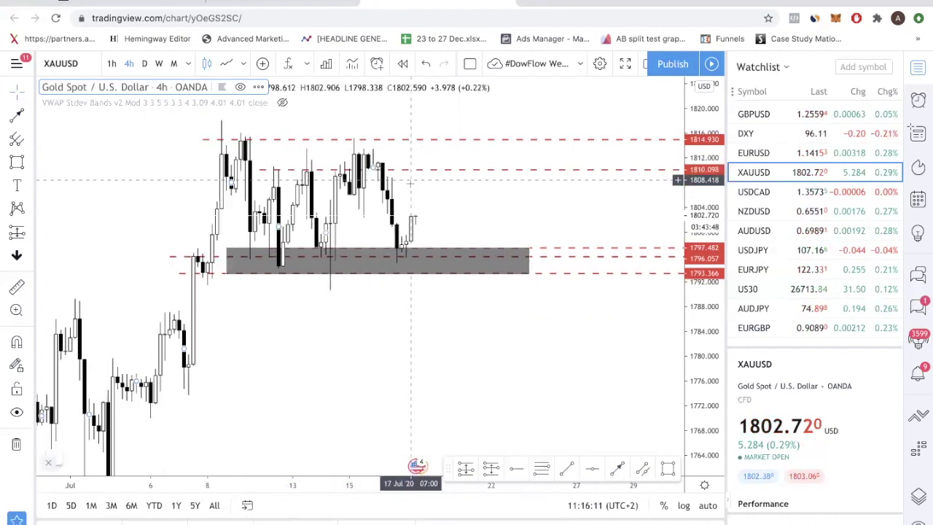
{"action": "scroll", "coordinate": [410, 179], "scroll_direction": "up", "scroll_amount": 3}
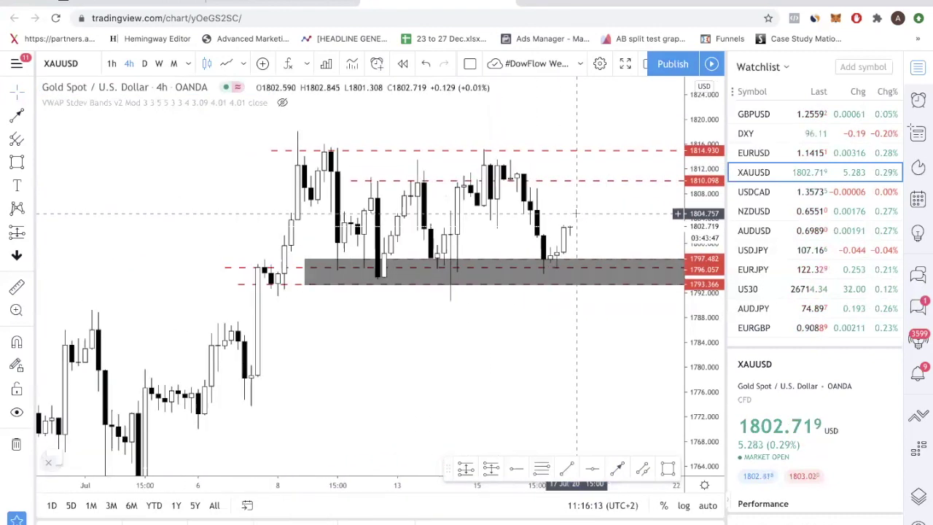
{"action": "scroll", "coordinate": [459, 167], "scroll_direction": "up", "scroll_amount": 3}
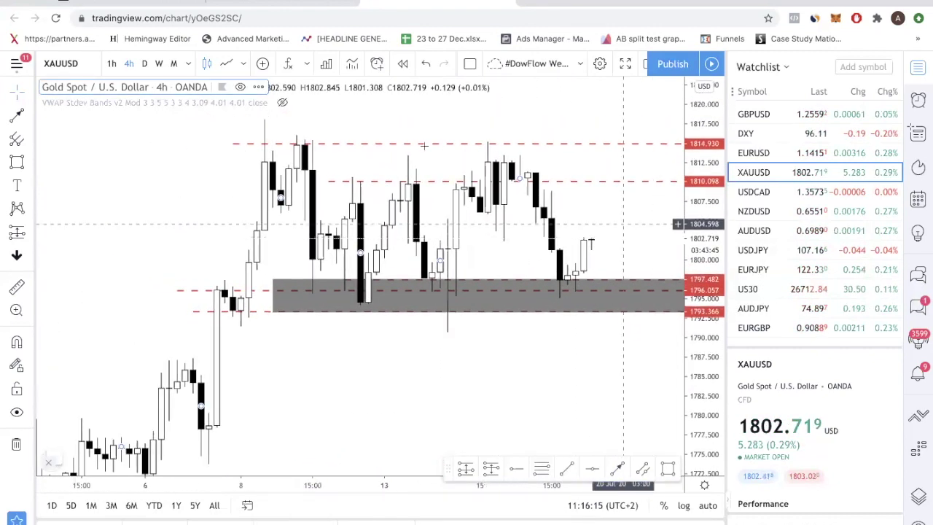
{"action": "left_click", "coordinate": [469, 182]}
{"action": "left_click_drag", "start_coordinate": [469, 182], "coordinate": [417, 190]}
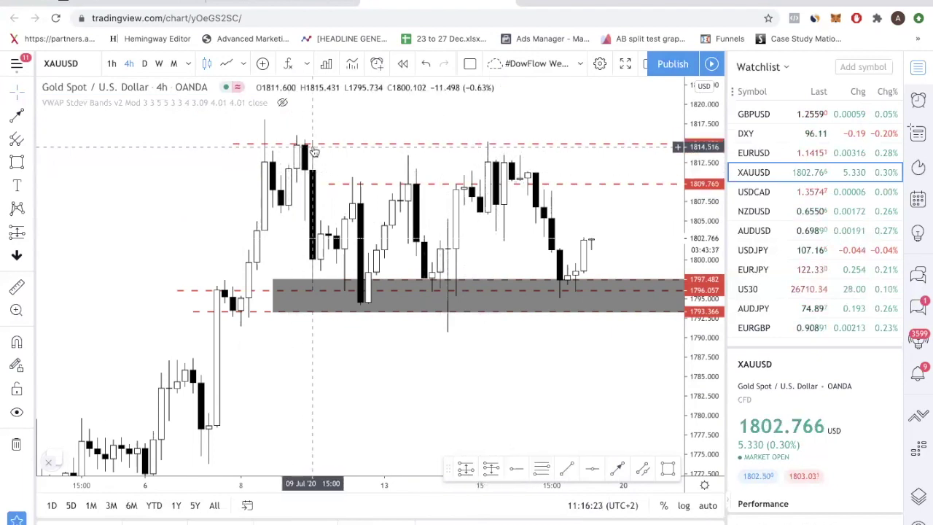
Draw an arrow rising from about 1714.9 below the schematic's filled rectangle to about 1733 inside it.
{"action": "left_click_drag", "start_coordinate": [437, 452], "coordinate": [421, 242]}
{"action": "scroll", "coordinate": [422, 291], "scroll_direction": "left", "scroll_amount": 3}
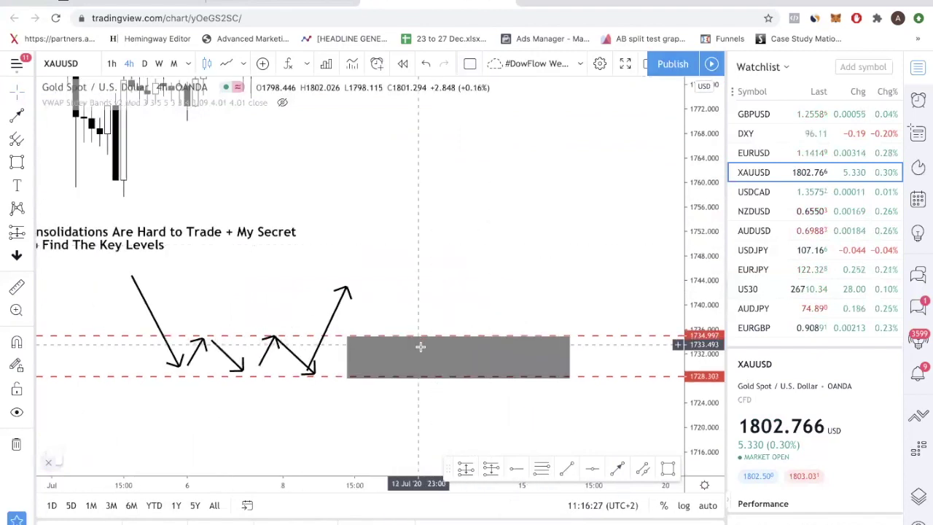
{"action": "scroll", "coordinate": [473, 451], "scroll_direction": "left", "scroll_amount": 1}
{"action": "left_click", "coordinate": [617, 468]}
{"action": "left_click", "coordinate": [400, 416]}
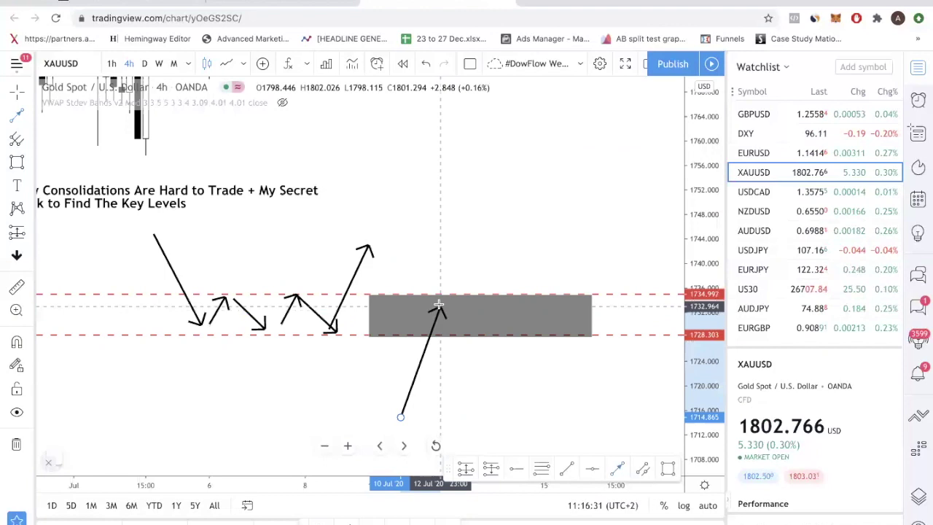
{"action": "left_click", "coordinate": [438, 306]}
Delete the old falling, rising and zigzag arrows beside the schematic's filled rectangle, along with the "Support 2" label.
{"action": "left_click", "coordinate": [331, 319]}
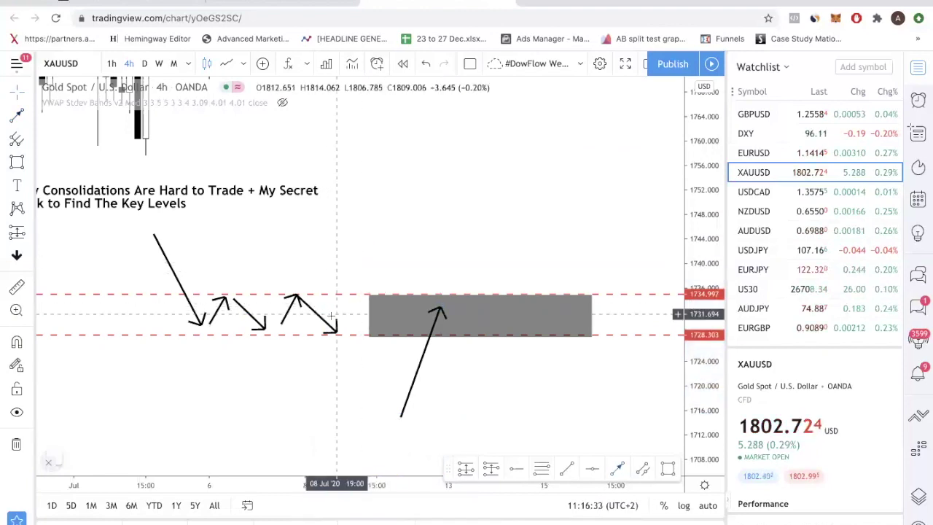
{"action": "key", "text": "Delete"}
{"action": "left_click", "coordinate": [288, 309]}
{"action": "key", "text": "Delete"}
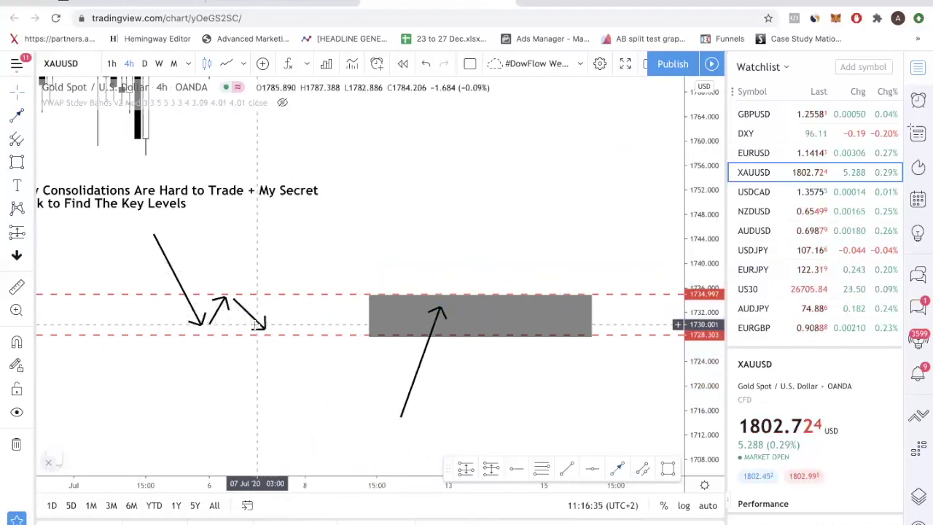
{"action": "key", "text": "Delete"}
{"action": "left_click", "coordinate": [216, 312]}
{"action": "key", "text": "Delete"}
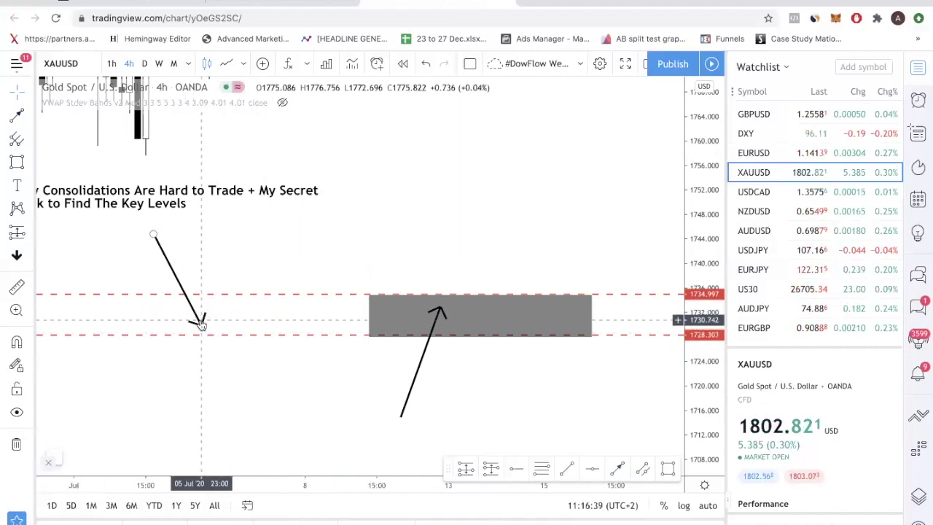
{"action": "key", "text": "Delete"}
{"action": "scroll", "coordinate": [373, 317], "scroll_direction": "down", "scroll_amount": 1}
{"action": "scroll", "coordinate": [373, 318], "scroll_direction": "up", "scroll_amount": 1}
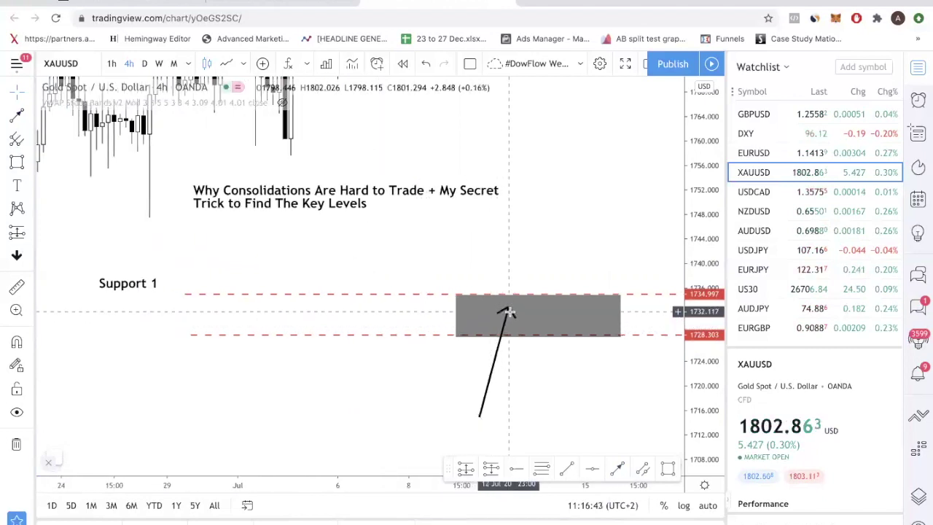
Draw an arrow falling to the lower dashed line and one rising to the upper line inside the rectangle; delete the "Support 1" label.
{"action": "left_click", "coordinate": [458, 339]}
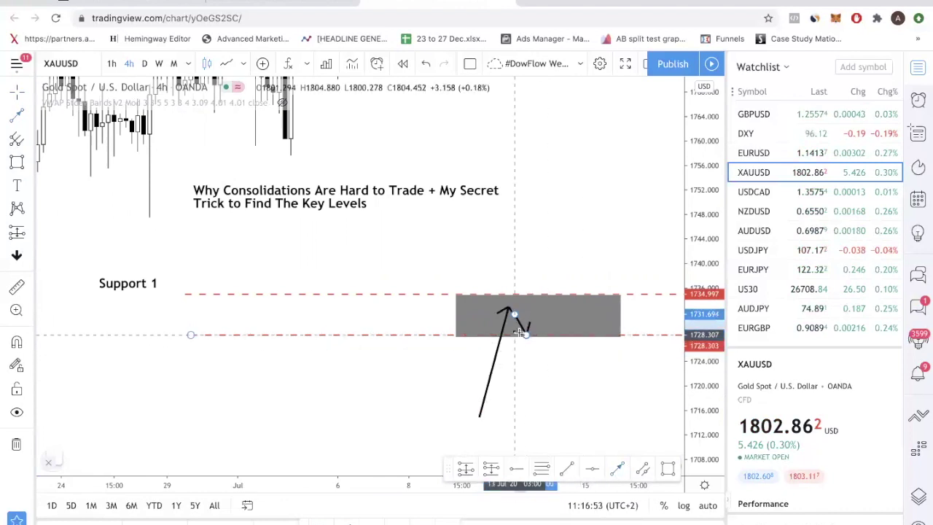
{"action": "left_click", "coordinate": [526, 335]}
{"action": "double_click", "coordinate": [537, 298]}
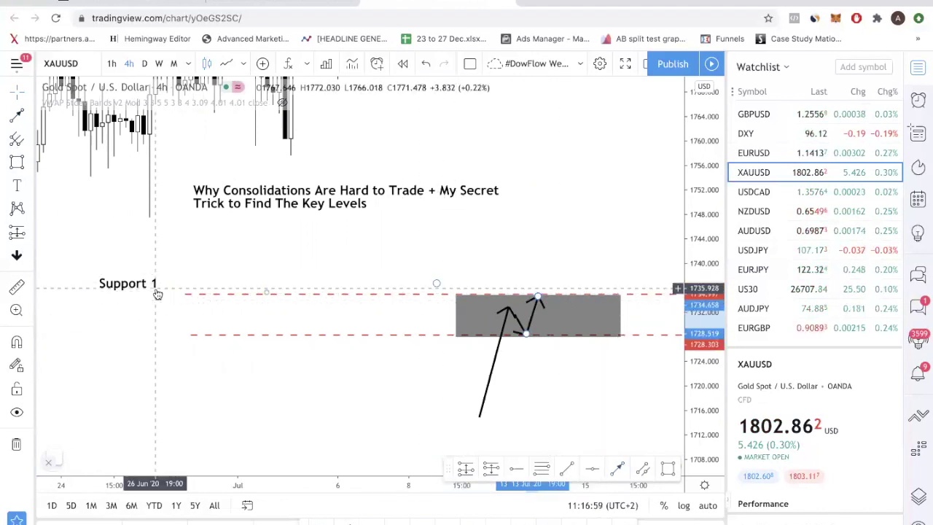
{"action": "key", "text": "Delete"}
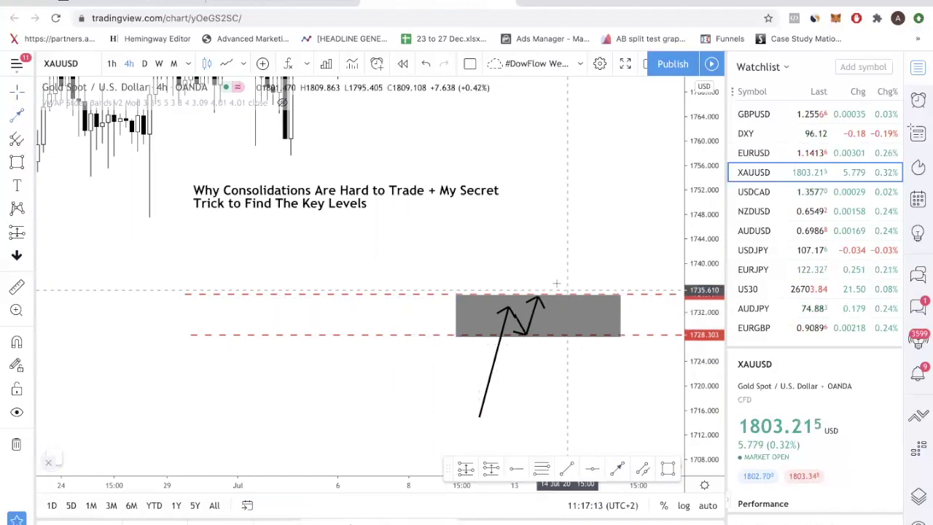
Continue the zigzag with a falling and a rising arrow inside the rectangle, and finish with an arrow falling to about 1721.
{"action": "left_click", "coordinate": [540, 298]}
{"action": "double_click", "coordinate": [556, 333]}
{"action": "left_click", "coordinate": [560, 328]}
{"action": "left_click", "coordinate": [574, 296]}
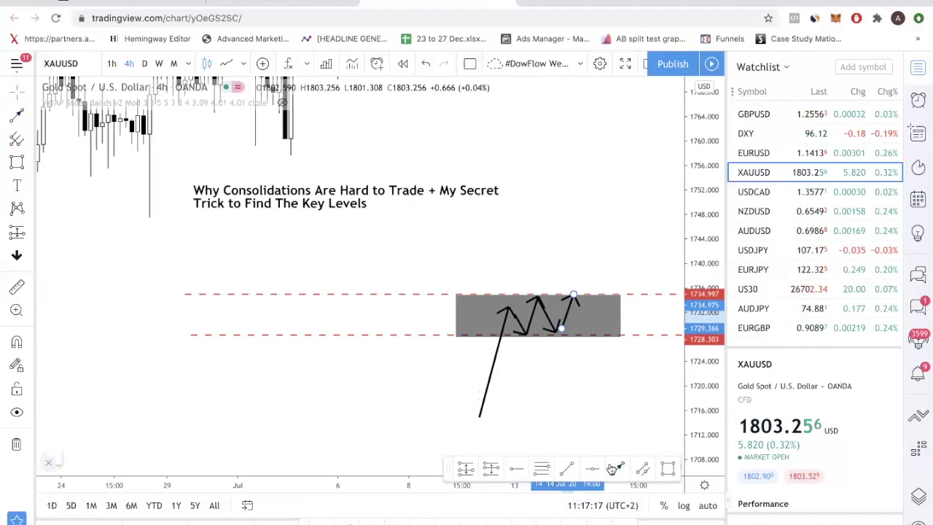
{"action": "left_click", "coordinate": [591, 376]}
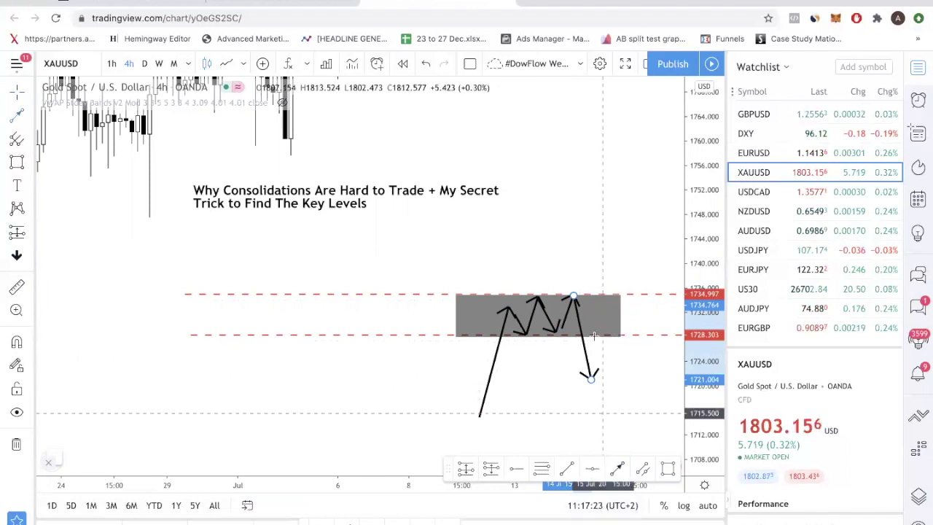
Compare the shaded zone on the XAUUSD candles with the schematic rectangle and its zigzag arrows.
{"action": "scroll", "coordinate": [597, 326], "scroll_direction": "down", "scroll_amount": 1}
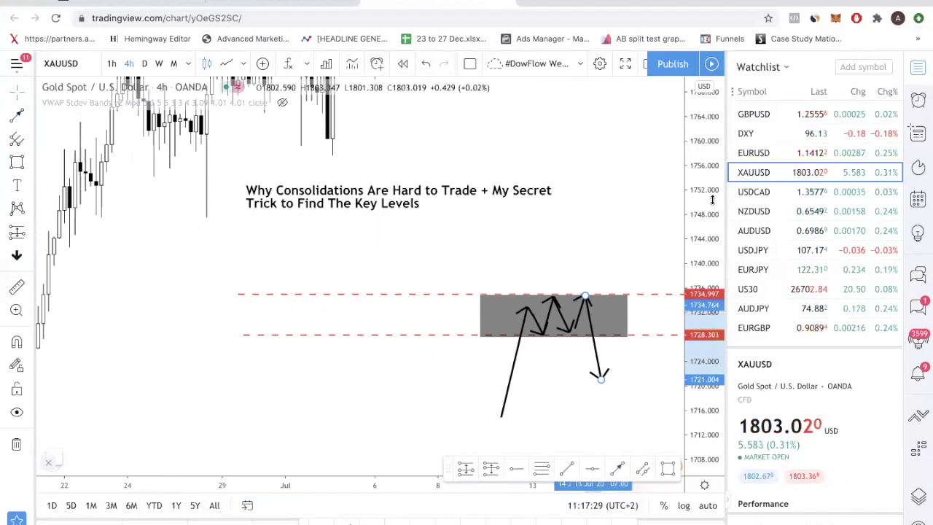
{"action": "key", "text": "alt+r"}
{"action": "scroll", "coordinate": [463, 355], "scroll_direction": "right", "scroll_amount": 5}
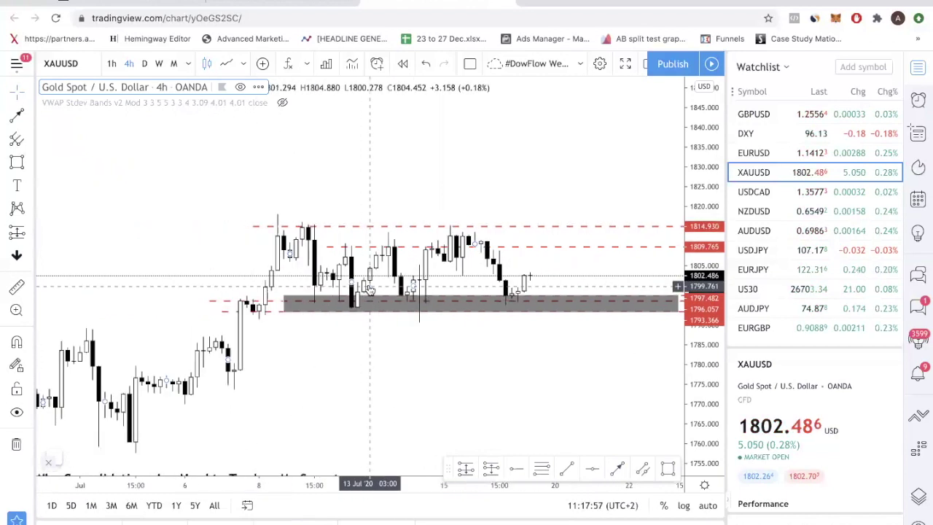
{"action": "mouse_move", "coordinate": [531, 208]}
{"action": "left_mouse_down"}
{"action": "mouse_move", "coordinate": [499, 231]}
{"action": "mouse_move", "coordinate": [703, 156]}
{"action": "left_mouse_up"}
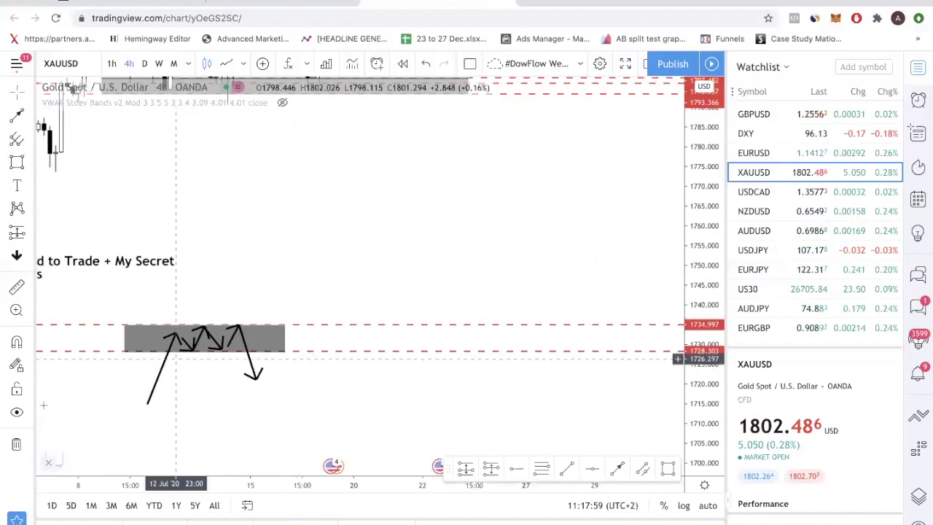
{"action": "left_click_drag", "start_coordinate": [42, 381], "coordinate": [354, 350]}
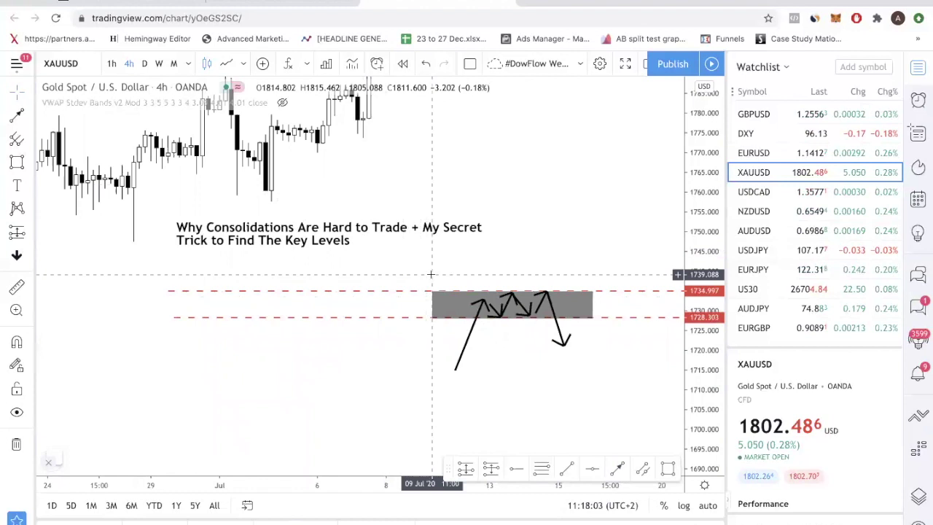
{"action": "left_click", "coordinate": [441, 294]}
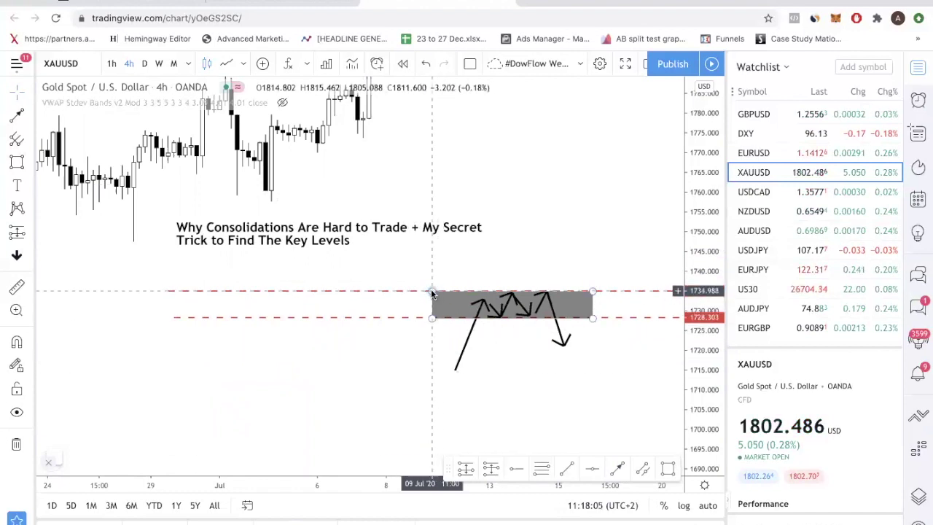
{"action": "scroll", "coordinate": [430, 288], "scroll_direction": "right", "scroll_amount": 1}
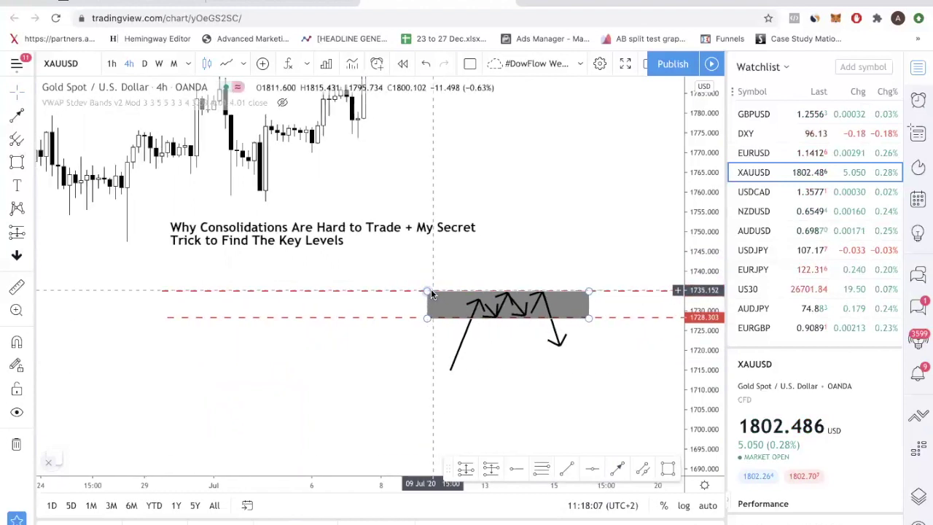
{"action": "left_click_drag", "start_coordinate": [431, 289], "coordinate": [298, 516]}
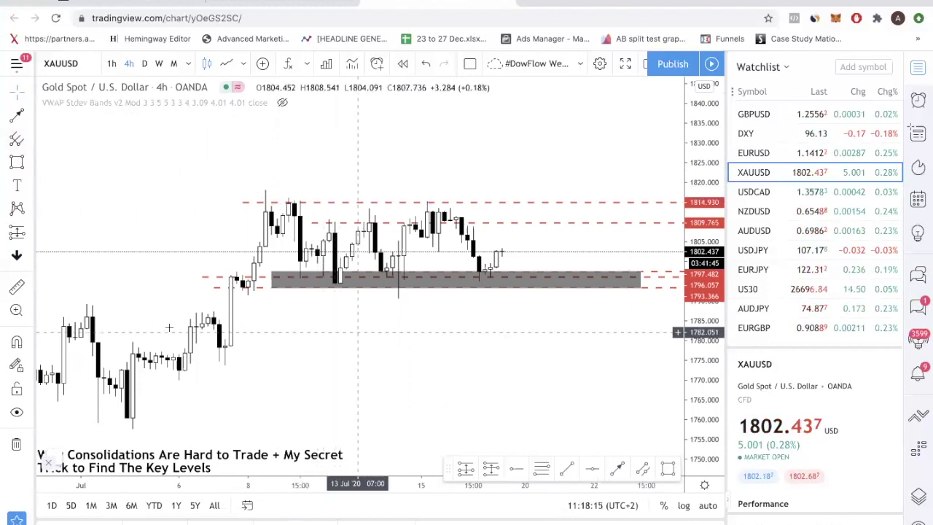
Place a short position on 15 Jul with entry at about 1807.3, stop at about 1818.3 and target at about 1796.3.
{"action": "left_click", "coordinate": [30, 236]}
{"action": "left_click", "coordinate": [45, 258]}
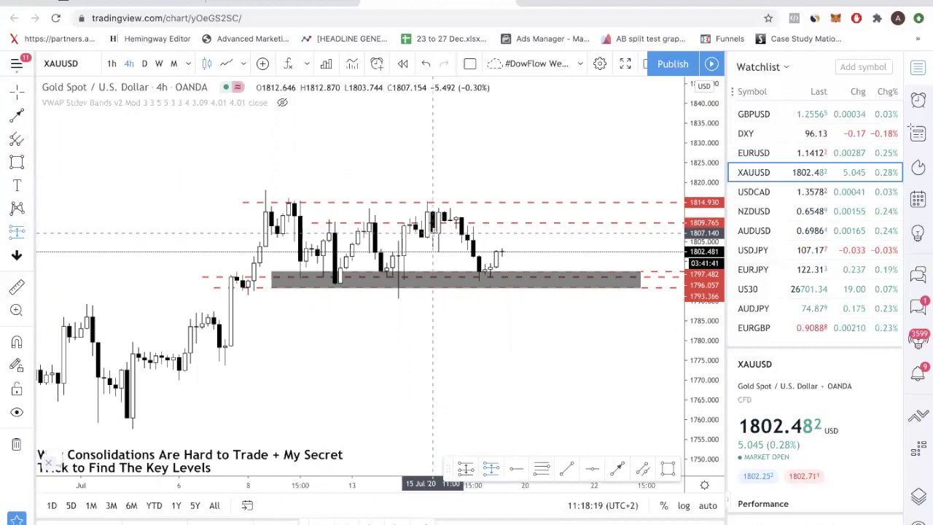
{"action": "left_click", "coordinate": [427, 232]}
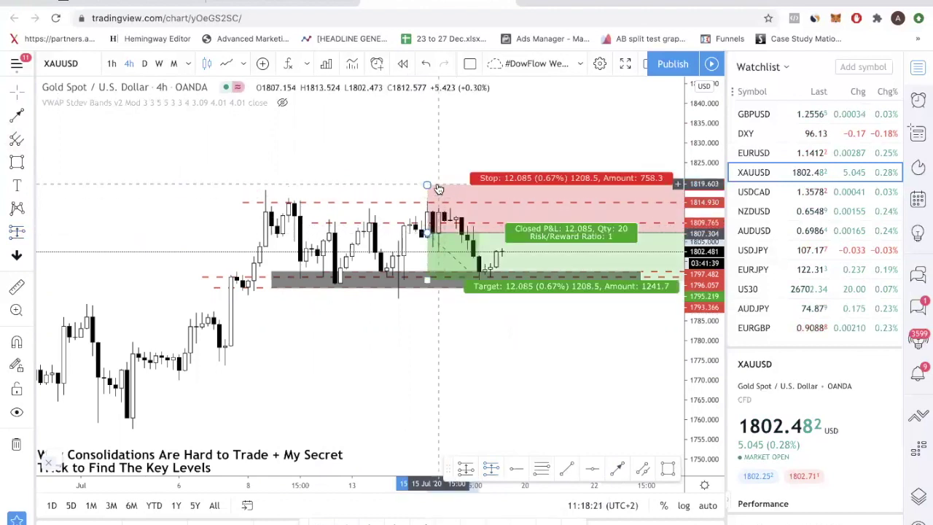
{"action": "left_click_drag", "start_coordinate": [427, 191], "coordinate": [427, 189]}
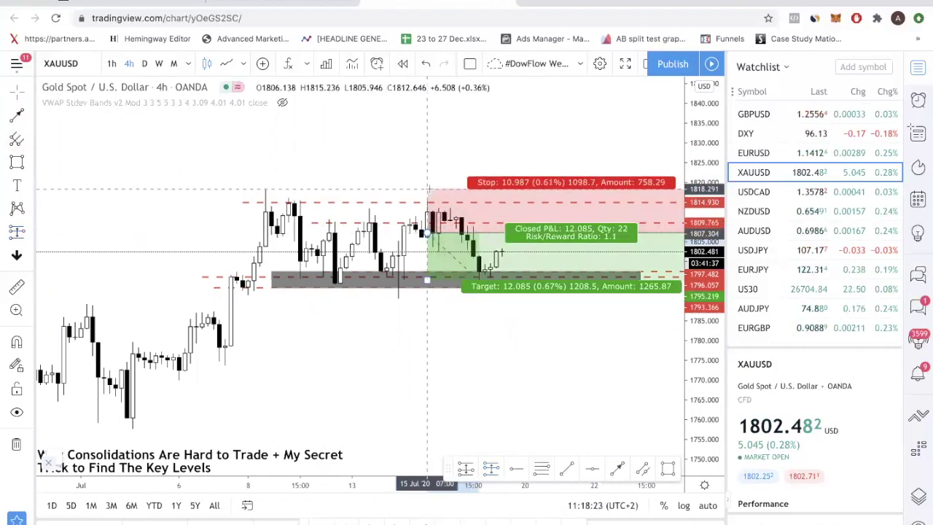
{"action": "left_click_drag", "start_coordinate": [430, 282], "coordinate": [427, 273]}
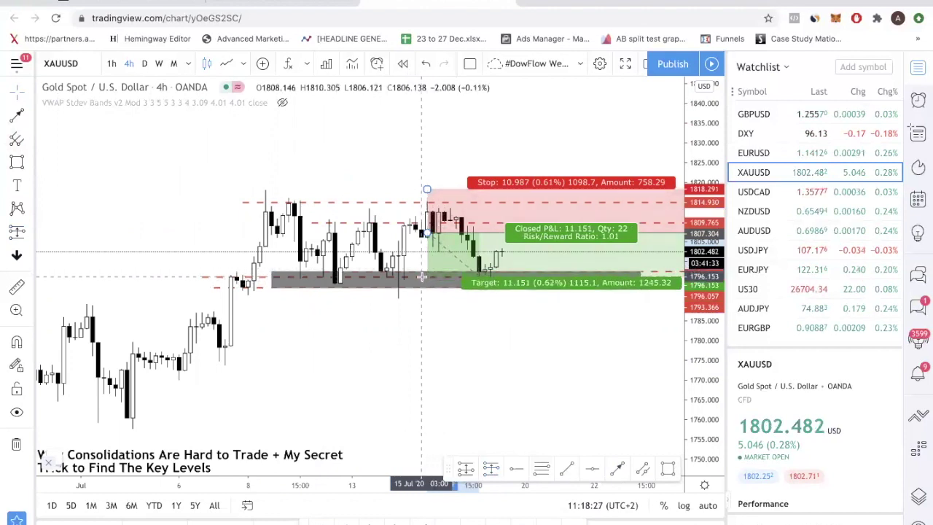
{"action": "left_click", "coordinate": [489, 335]}
{"action": "left_click", "coordinate": [495, 259]}
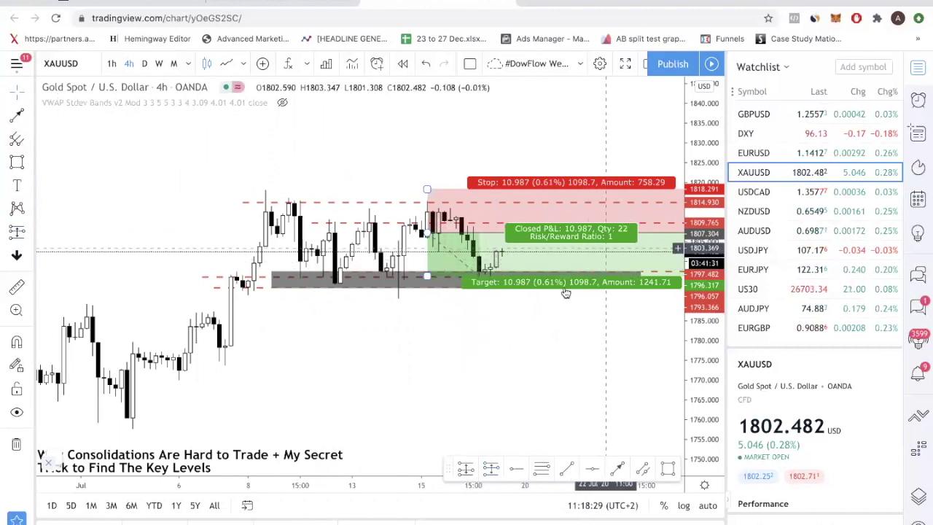
Tighten the short position's stop level to about 1816.
{"action": "left_click_drag", "start_coordinate": [562, 292], "coordinate": [485, 245]}
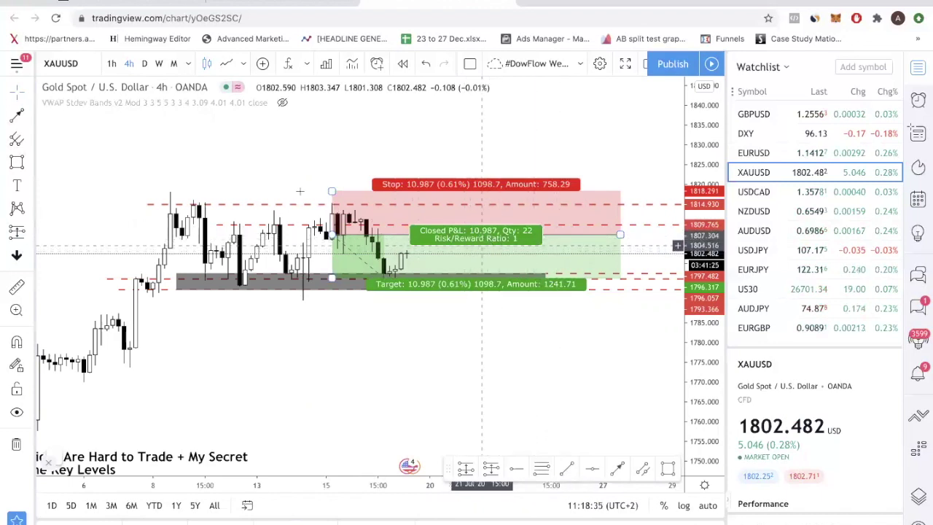
{"action": "left_click_drag", "start_coordinate": [332, 191], "coordinate": [333, 202]}
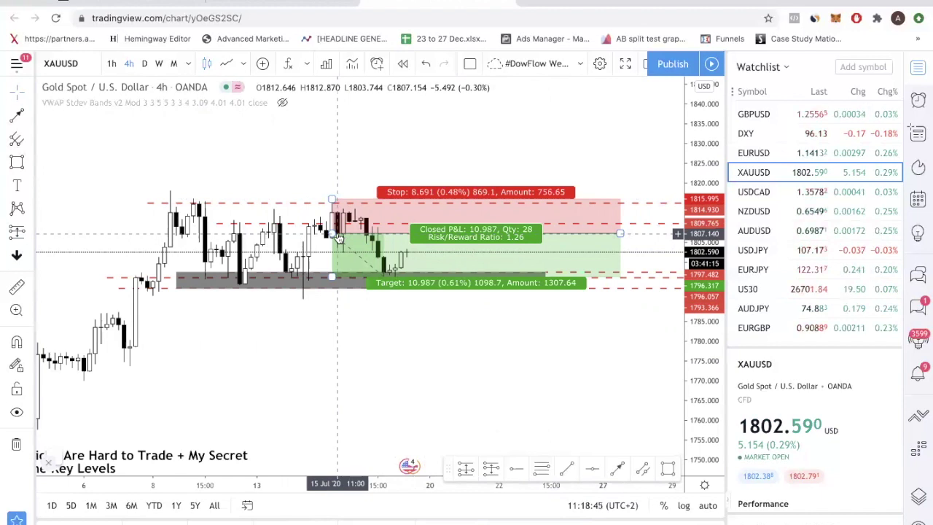
{"action": "left_click_drag", "start_coordinate": [467, 306], "coordinate": [607, 309]}
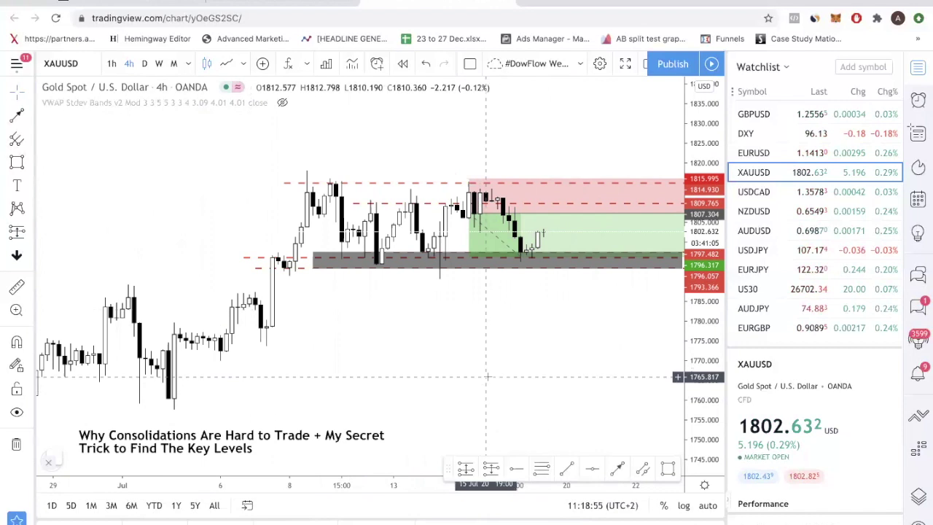
{"action": "mouse_move", "coordinate": [500, 211]}
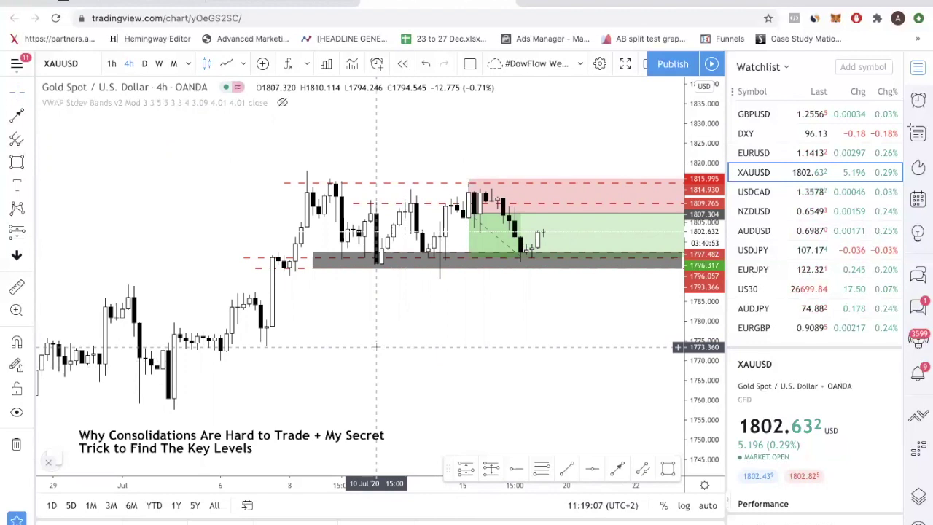
{"action": "left_click_drag", "start_coordinate": [420, 350], "coordinate": [491, 301]}
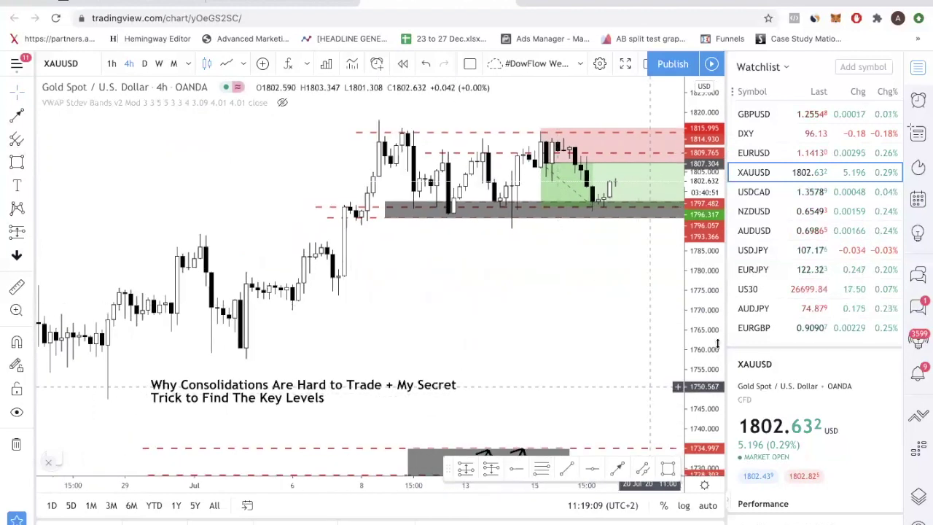
{"action": "left_click_drag", "start_coordinate": [711, 346], "coordinate": [710, 329]}
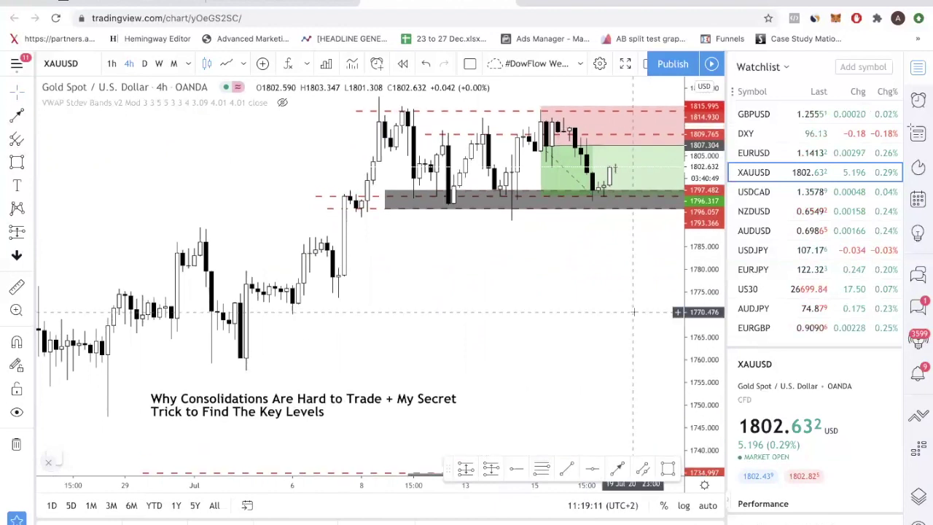